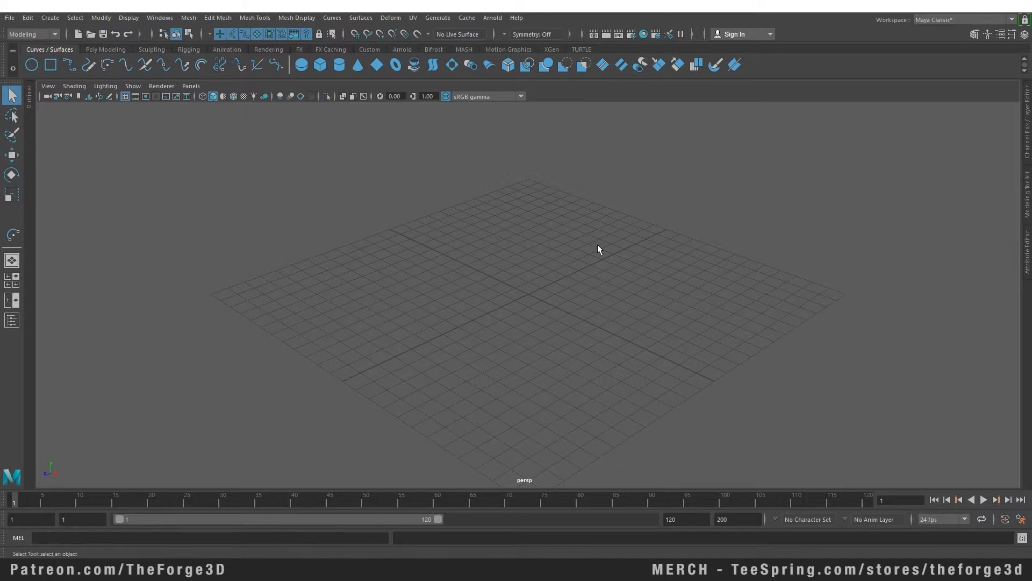
# - In the side view, start a glass profile with the EP Curve tool at the grid origin, running the foot about 10 cm along the ground
pyautogui.press('space')
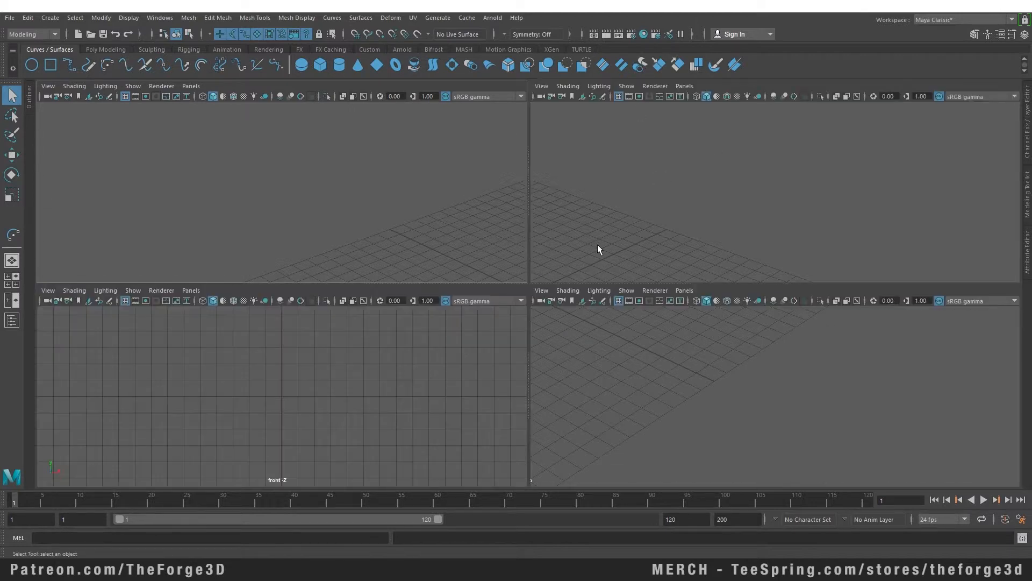
pyautogui.press('space')
pyautogui.press('space')
pyautogui.press('space')
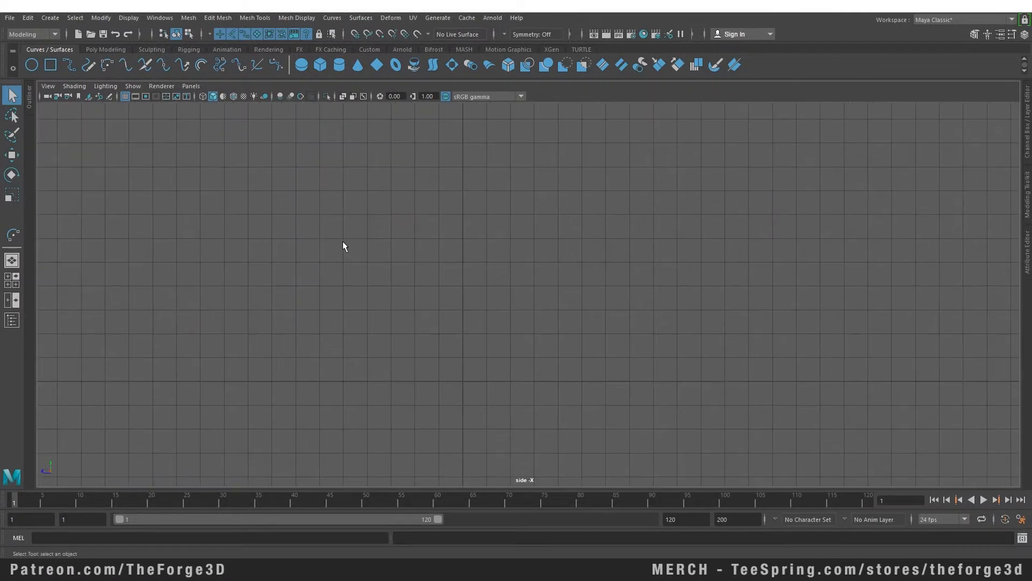
pyautogui.click(69, 64)
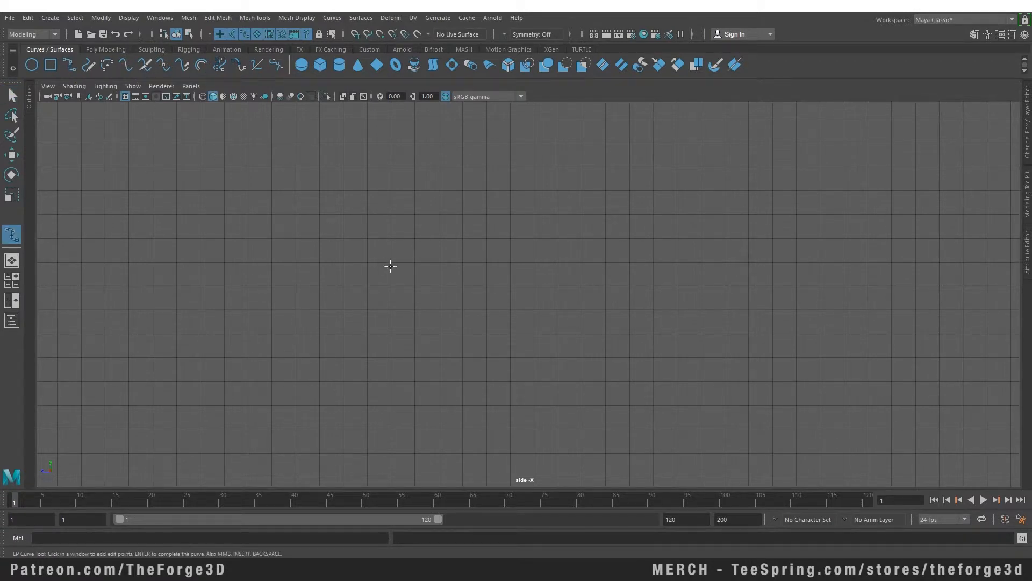
pyautogui.press('x')
pyautogui.click(356, 35)
pyautogui.click(462, 381)
pyautogui.click(682, 382)
pyautogui.moveTo(695, 377); pyautogui.dragTo(700, 367)
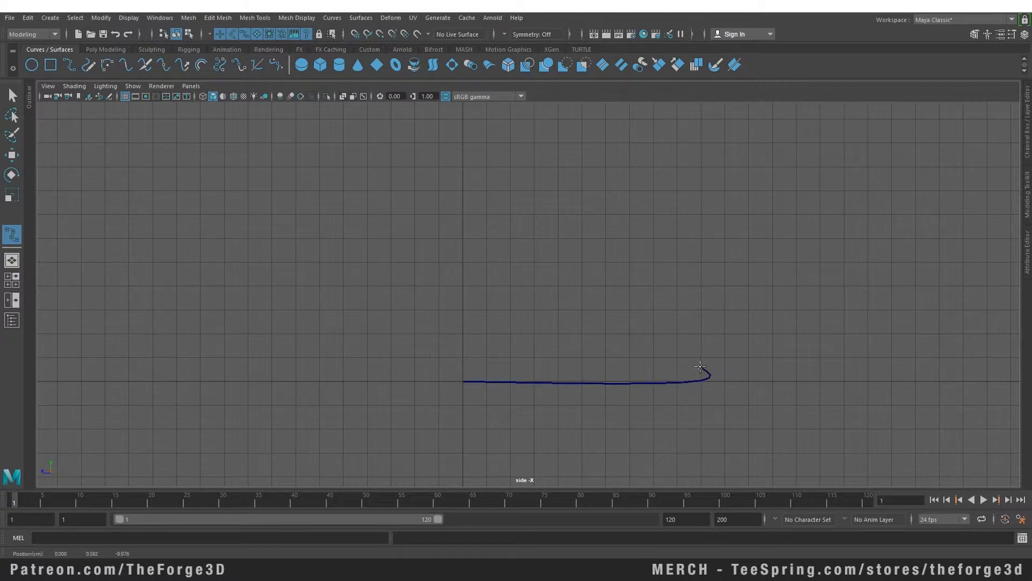
# - Continue the curve back above the foot and straight up beside the centre axis to form the stem, removing the last misplaced point
pyautogui.keyDown('alt'); pyautogui.moveTo(700, 367); pyautogui.dragTo(699, 448, button='middle'); pyautogui.keyUp('alt')
pyautogui.click(514, 437)
pyautogui.moveTo(486, 412); pyautogui.dragTo(473, 401)
pyautogui.keyDown('alt'); pyautogui.moveTo(473, 301); pyautogui.dragTo(469, 398, button='middle'); pyautogui.keyUp('alt')
pyautogui.moveTo(475, 316); pyautogui.dragTo(469, 278)
pyautogui.keyDown('alt'); pyautogui.moveTo(457, 234); pyautogui.dragTo(484, 302, button='middle'); pyautogui.keyUp('alt')
pyautogui.scroll(-4, 468, 247)
pyautogui.click(484, 302)
pyautogui.keyDown('alt'); pyautogui.moveTo(493, 265); pyautogui.dragTo(484, 288, button='middle'); pyautogui.keyUp('alt')
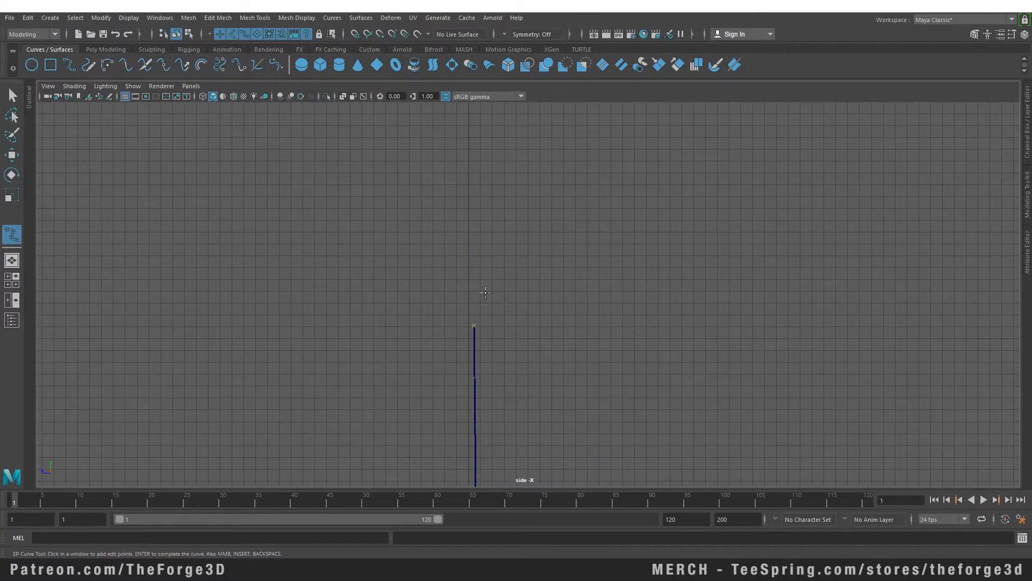
pyautogui.moveTo(499, 289)
pyautogui.mouseDown()
pyautogui.moveTo(475, 314)
pyautogui.moveTo(501, 281)
pyautogui.mouseUp()
pyautogui.hotkey('ctrl', 'z')
# - Add curve points outward from the top of the stem to shape the underside of the bowl
pyautogui.scroll(5, 440, 344)
pyautogui.moveTo(422, 346); pyautogui.dragTo(445, 339)
pyautogui.keyDown('alt'); pyautogui.moveTo(446, 333); pyautogui.dragTo(437, 378, button='middle'); pyautogui.keyUp('alt')
pyautogui.click(554, 346)
pyautogui.moveTo(571, 310); pyautogui.dragTo(616, 272)
# - Extend the curve upward with a slight inward lean to form the bowl's outer wall up to the rim
pyautogui.scroll(-2, 609, 265)
pyautogui.scroll(-6, 610, 265)
pyautogui.keyDown('alt'); pyautogui.moveTo(568, 248); pyautogui.dragTo(546, 223, button='middle'); pyautogui.keyUp('alt')
pyautogui.scroll(2, 547, 216)
pyautogui.moveTo(548, 169); pyautogui.dragTo(533, 163)
pyautogui.keyDown('alt'); pyautogui.moveTo(535, 187); pyautogui.dragTo(546, 266, button='middle'); pyautogui.keyUp('alt')
pyautogui.moveTo(546, 170); pyautogui.dragTo(530, 129)
pyautogui.keyDown('alt'); pyautogui.moveTo(532, 138); pyautogui.dragTo(480, 304, button='middle'); pyautogui.keyUp('alt')
pyautogui.scroll(6, 484, 312)
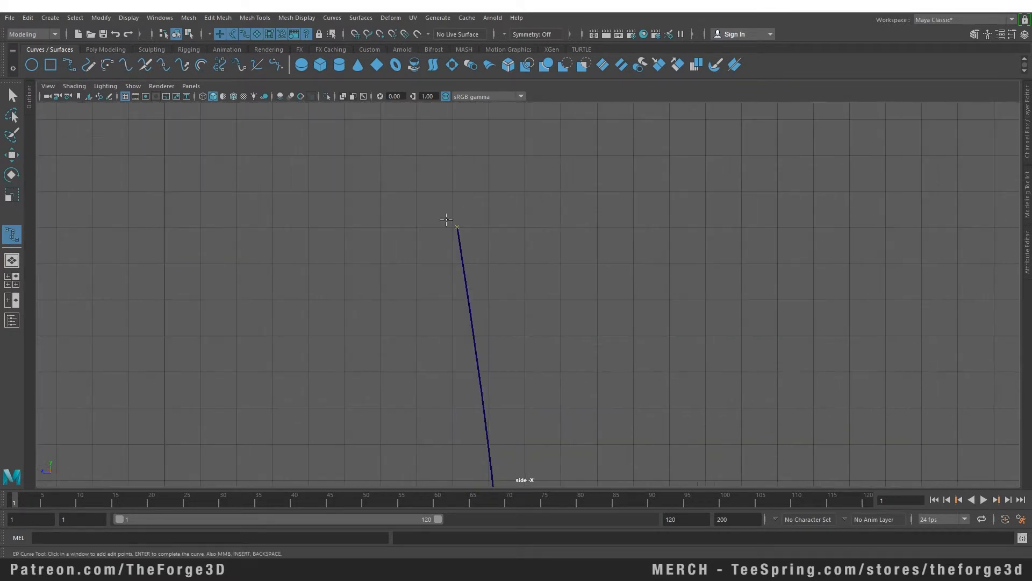
pyautogui.click(447, 219)
pyautogui.moveTo(447, 219); pyautogui.dragTo(434, 180)
# - Trace the bowl's inner wall from the rim down alongside the outer wall to the centre axis and complete the curve
pyautogui.scroll(-5, 444, 317)
pyautogui.keyDown('alt'); pyautogui.moveTo(466, 384); pyautogui.dragTo(447, 342, button='middle'); pyautogui.keyUp('alt')
pyautogui.moveTo(478, 354); pyautogui.dragTo(461, 220)
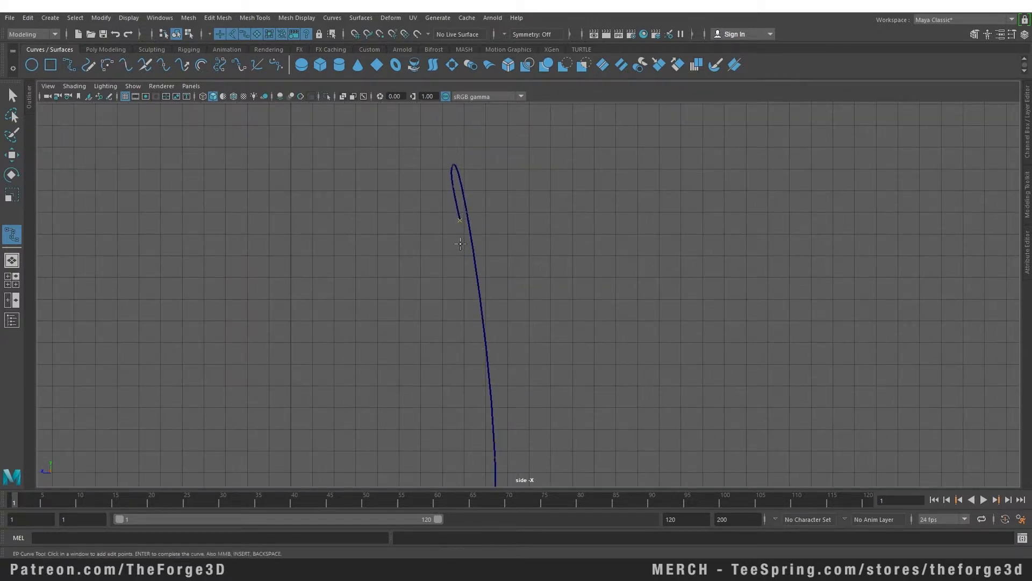
pyautogui.keyDown('alt'); pyautogui.moveTo(461, 258); pyautogui.dragTo(450, 216, button='middle'); pyautogui.keyUp('alt')
pyautogui.moveTo(468, 294); pyautogui.dragTo(466, 297)
pyautogui.keyDown('alt'); pyautogui.moveTo(441, 343); pyautogui.dragTo(440, 210, button='middle'); pyautogui.keyUp('alt')
pyautogui.moveTo(473, 289); pyautogui.dragTo(475, 291)
pyautogui.keyDown('alt'); pyautogui.moveTo(458, 356); pyautogui.dragTo(471, 239, button='middle'); pyautogui.keyUp('alt')
pyautogui.moveTo(485, 258); pyautogui.dragTo(482, 270)
pyautogui.keyDown('alt'); pyautogui.moveTo(453, 354); pyautogui.dragTo(481, 261, button='middle'); pyautogui.keyUp('alt')
pyautogui.moveTo(486, 286); pyautogui.dragTo(491, 293)
pyautogui.keyDown('alt'); pyautogui.moveTo(491, 292); pyautogui.dragTo(550, 233, button='middle'); pyautogui.keyUp('alt')
pyautogui.moveTo(486, 271); pyautogui.dragTo(418, 296)
pyautogui.click(380, 291)
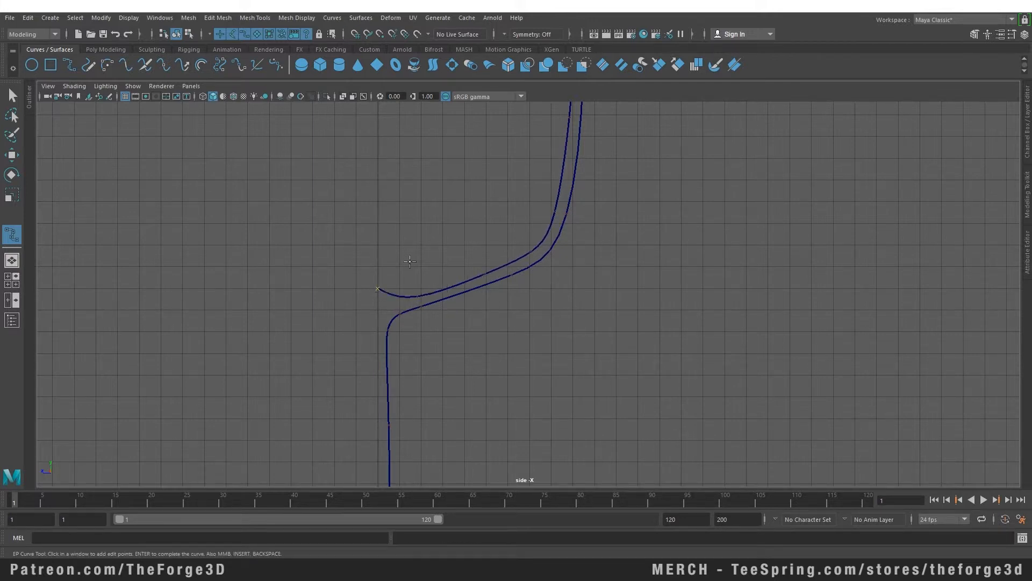
pyautogui.press('Return')
# - Adjust the control vertices at the bottom of the bowl so the inner curve meets the centre axis level
pyautogui.moveTo(410, 265); pyautogui.dragTo(347, 265, button='right')
pyautogui.click(381, 293)
pyautogui.press('w')
pyautogui.scroll(5, 383, 295)
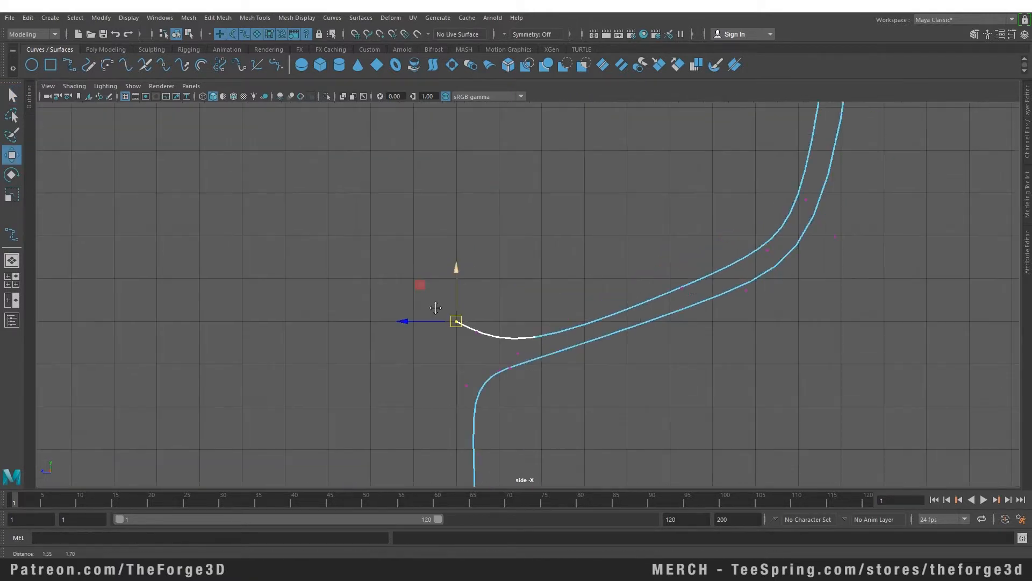
pyautogui.keyDown('alt'); pyautogui.moveTo(435, 308); pyautogui.dragTo(434, 313, button='middle'); pyautogui.keyUp('alt')
pyautogui.moveTo(455, 275); pyautogui.dragTo(475, 299)
pyautogui.click(473, 336)
pyautogui.keyDown('alt'); pyautogui.moveTo(477, 302); pyautogui.dragTo(464, 325, button='middle'); pyautogui.keyUp('alt')
pyautogui.click(501, 381)
pyautogui.moveTo(502, 329); pyautogui.dragTo(503, 319)
# - Raise the control vertices along the lower stem to smooth its transition into the foot
pyautogui.scroll(-5, 592, 344)
pyautogui.keyDown('alt'); pyautogui.moveTo(626, 384); pyautogui.dragTo(608, 107, button='middle'); pyautogui.keyUp('alt')
pyautogui.scroll(3, 607, 269)
pyautogui.click(778, 397)
pyautogui.moveTo(436, 408); pyautogui.dragTo(461, 420)
pyautogui.moveTo(448, 369)
pyautogui.mouseDown()
pyautogui.moveTo(455, 321)
pyautogui.moveTo(447, 367)
pyautogui.mouseUp()
pyautogui.click(436, 374)
pyautogui.click(448, 369)
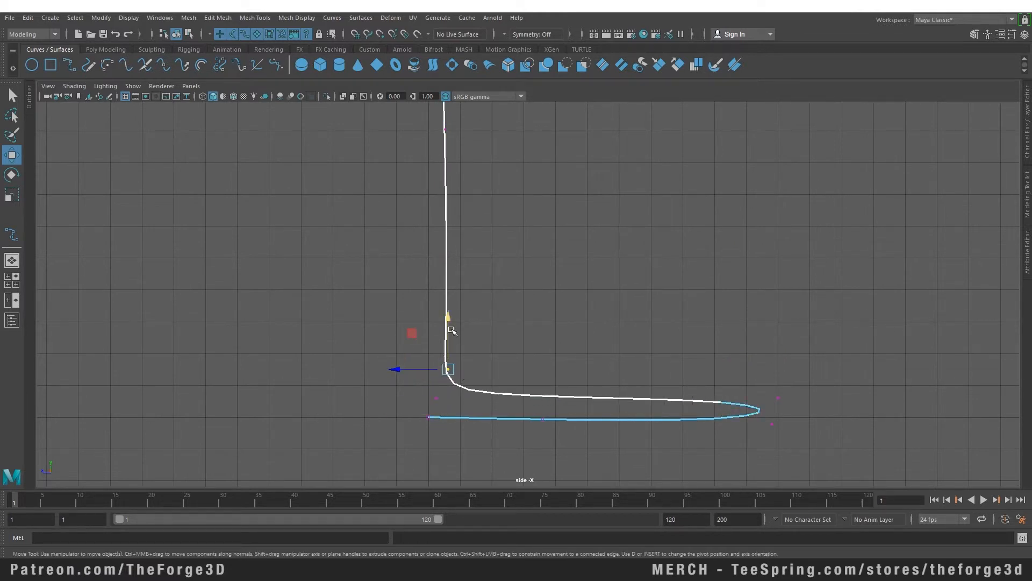
pyautogui.moveTo(451, 329); pyautogui.dragTo(451, 289)
pyautogui.keyDown('alt'); pyautogui.moveTo(451, 289); pyautogui.dragTo(452, 387, button='middle'); pyautogui.keyUp('alt')
pyautogui.moveTo(452, 388); pyautogui.dragTo(447, 221)
pyautogui.keyDown('alt'); pyautogui.moveTo(447, 220); pyautogui.dragTo(473, 340, button='middle'); pyautogui.keyUp('alt')
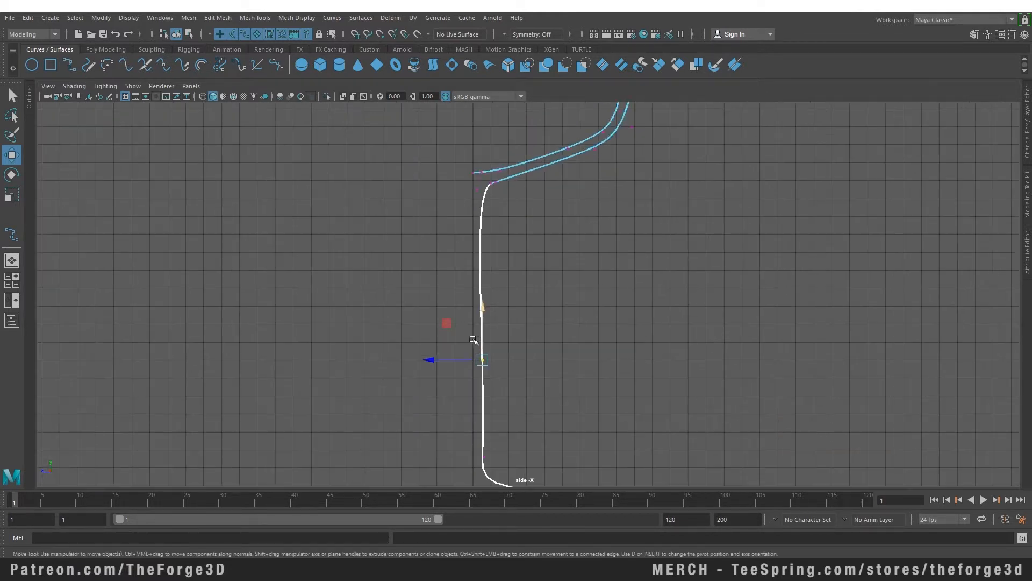
# - Reshape the foot by moving its upper inner control vertex outward and levelling the underside vertex with the ground line
pyautogui.scroll(-3, 473, 340)
pyautogui.keyDown('alt'); pyautogui.moveTo(616, 330); pyautogui.dragTo(580, 149, button='middle'); pyautogui.keyUp('alt')
pyautogui.scroll(7, 444, 240)
pyautogui.keyDown('alt'); pyautogui.moveTo(444, 240); pyautogui.dragTo(404, 330, button='middle'); pyautogui.keyUp('alt')
pyautogui.moveTo(251, 260); pyautogui.dragTo(289, 293)
pyautogui.moveTo(222, 278); pyautogui.dragTo(288, 275)
pyautogui.keyDown('alt'); pyautogui.moveTo(288, 274); pyautogui.dragTo(291, 289, button='middle'); pyautogui.keyUp('alt')
pyautogui.click(402, 320)
pyautogui.moveTo(400, 265); pyautogui.dragTo(400, 261)
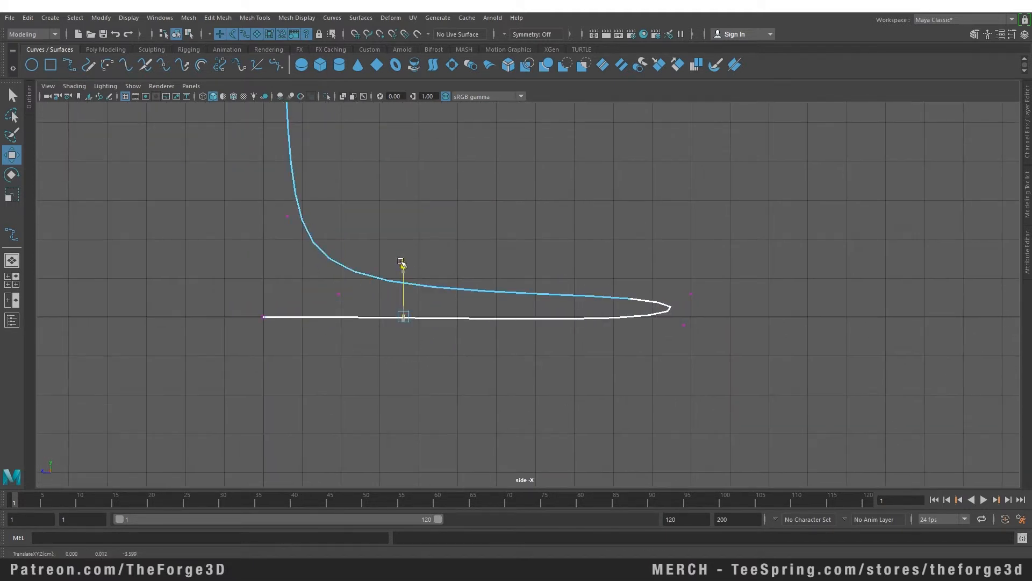
pyautogui.keyDown('alt'); pyautogui.moveTo(692, 342); pyautogui.dragTo(590, 362, button='middle'); pyautogui.keyUp('alt')
pyautogui.moveTo(591, 363); pyautogui.dragTo(565, 325)
# - Leave control vertex editing, select the whole profile curve, and open the Revolve options beside it
pyautogui.scroll(-6, 537, 301)
pyautogui.keyDown('alt'); pyautogui.moveTo(467, 168); pyautogui.dragTo(493, 293, button='middle'); pyautogui.keyUp('alt')
pyautogui.click(565, 301)
pyautogui.scroll(-1, 566, 254)
pyautogui.click(567, 254)
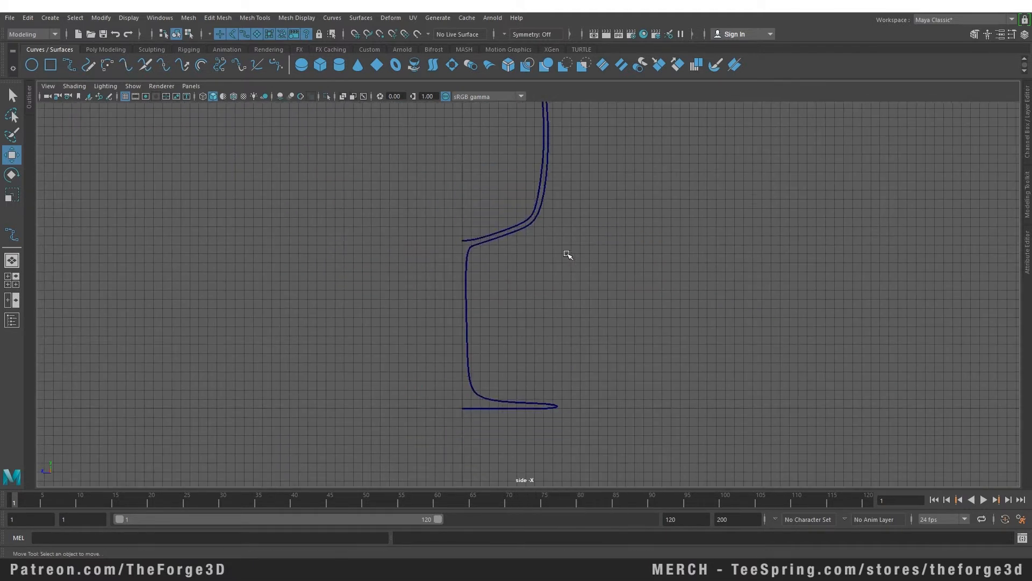
pyautogui.scroll(-3, 567, 254)
pyautogui.moveTo(598, 323); pyautogui.dragTo(511, 273)
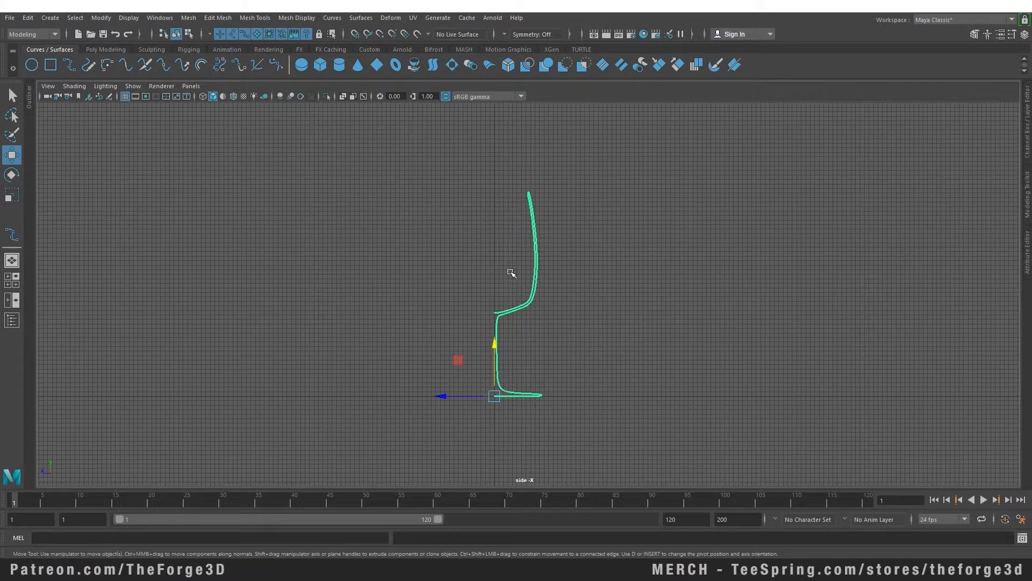
pyautogui.click(359, 19)
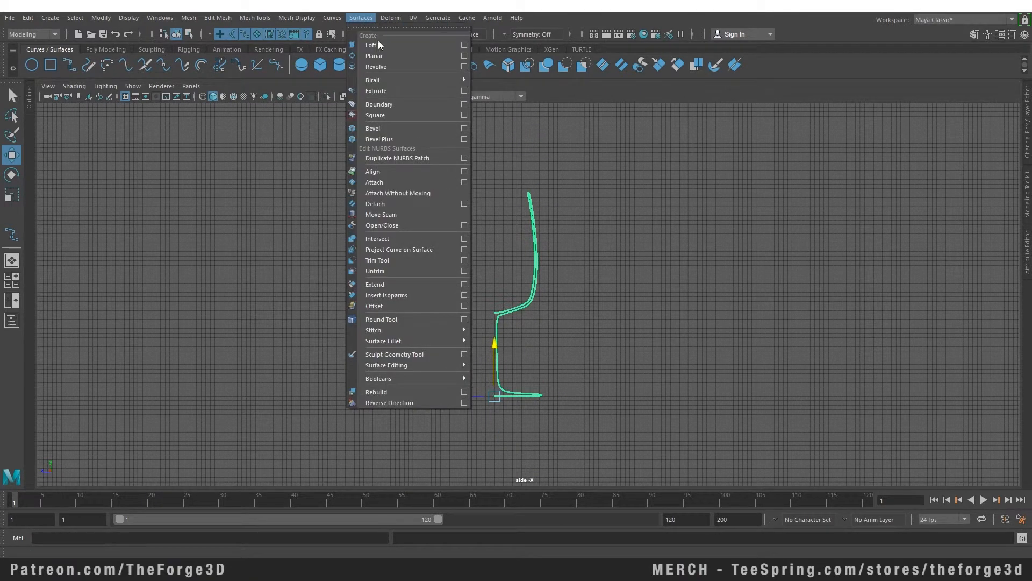
pyautogui.click(464, 66)
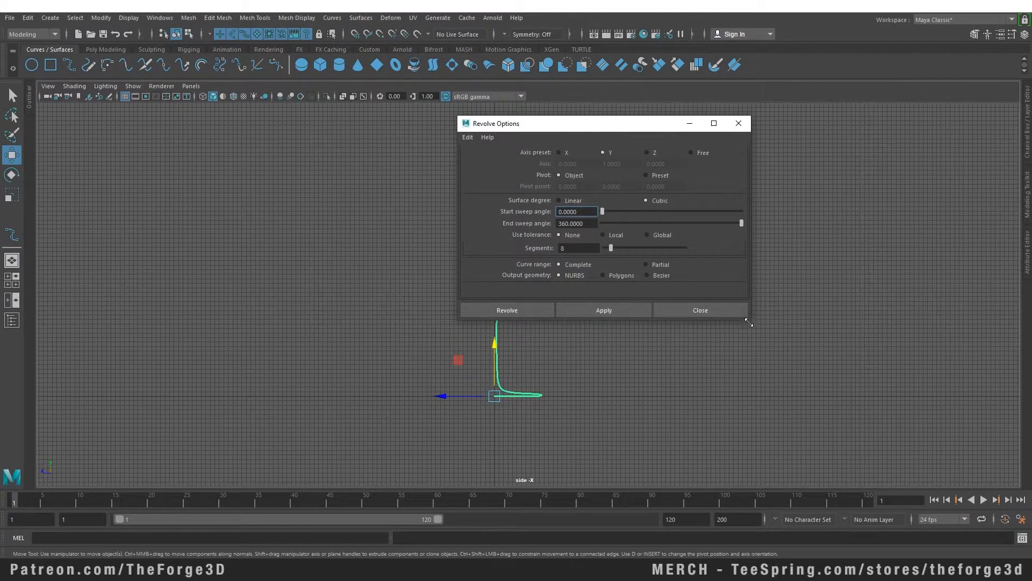
pyautogui.moveTo(750, 320); pyautogui.dragTo(842, 457)
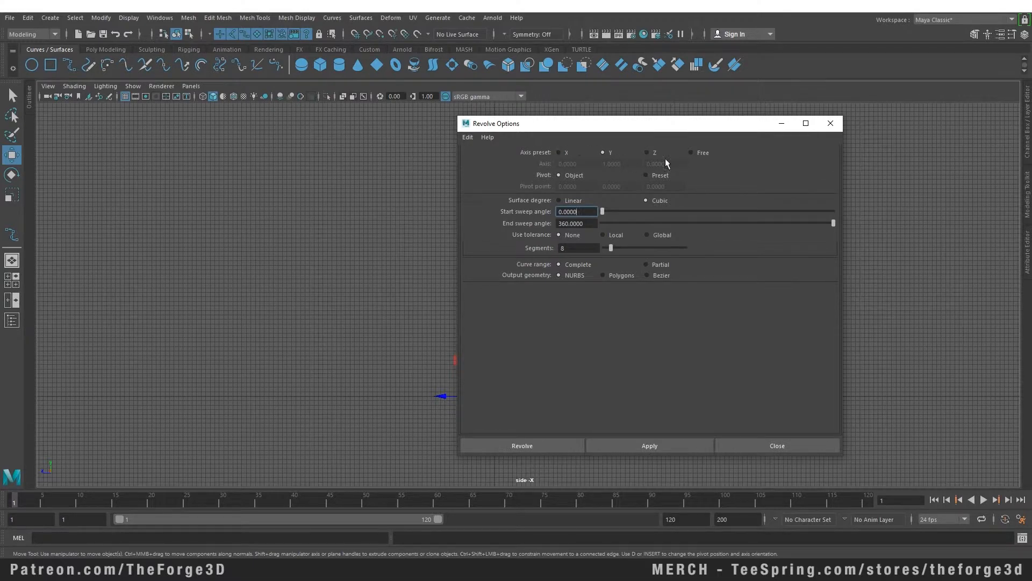
pyautogui.moveTo(647, 131); pyautogui.dragTo(800, 165)
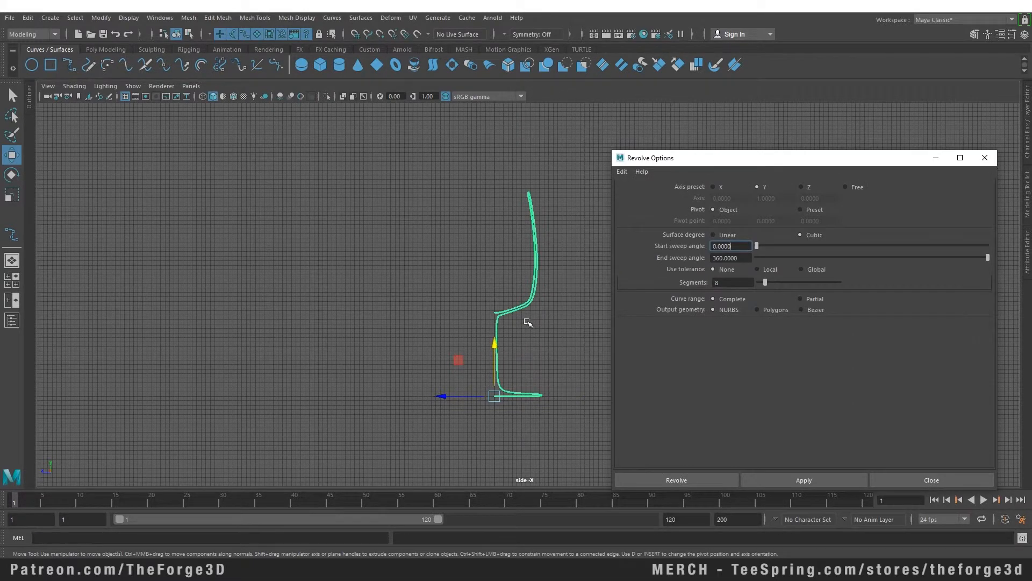
pyautogui.scroll(2, 525, 323)
pyautogui.keyDown('alt'); pyautogui.moveTo(526, 323); pyautogui.dragTo(377, 368, button='middle'); pyautogui.keyUp('alt')
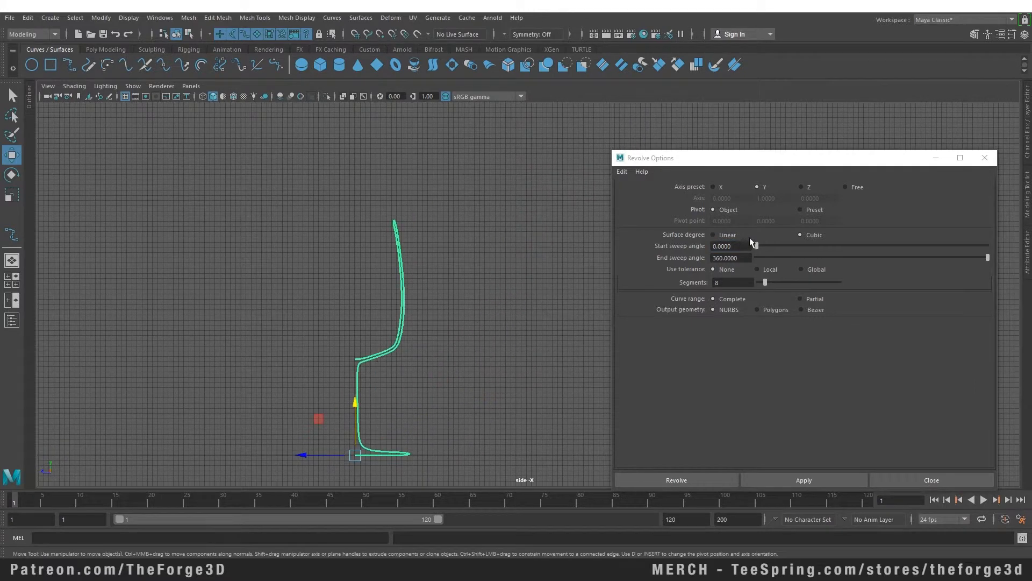
# - Try the Preset pivot and Polygons output geometry in the Revolve options, and reset the settings to their defaults
pyautogui.click(799, 210)
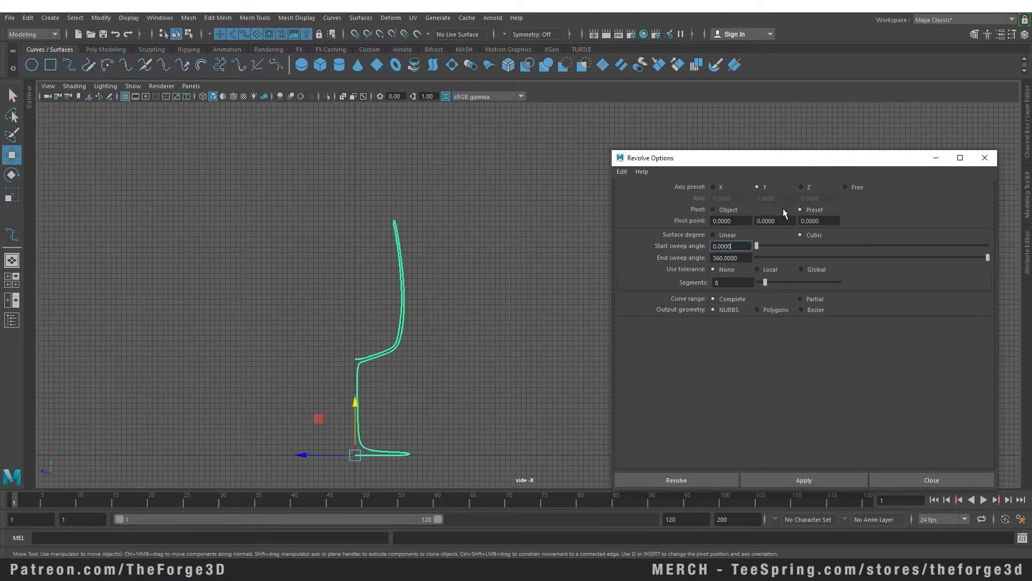
pyautogui.click(713, 210)
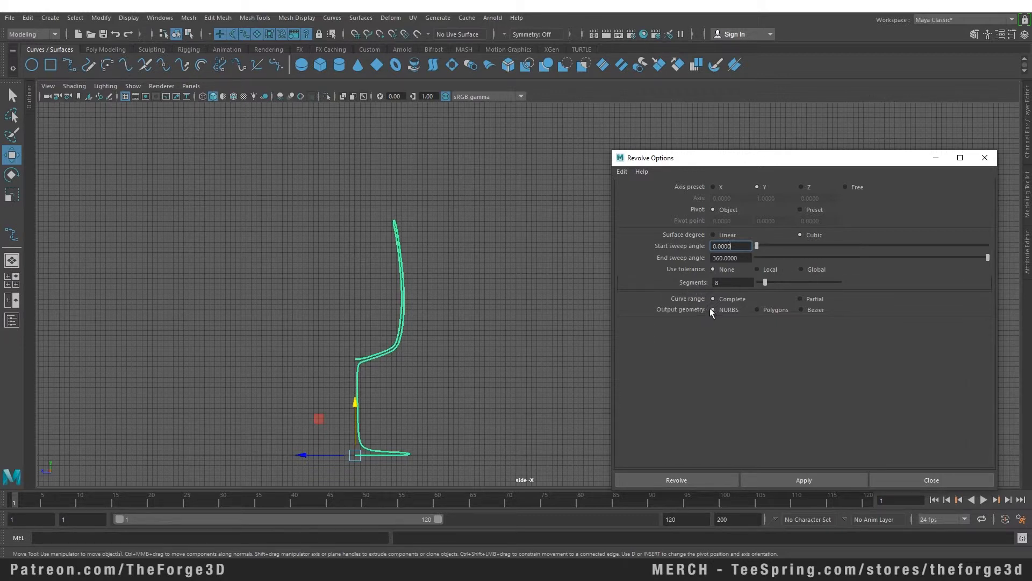
pyautogui.click(771, 311)
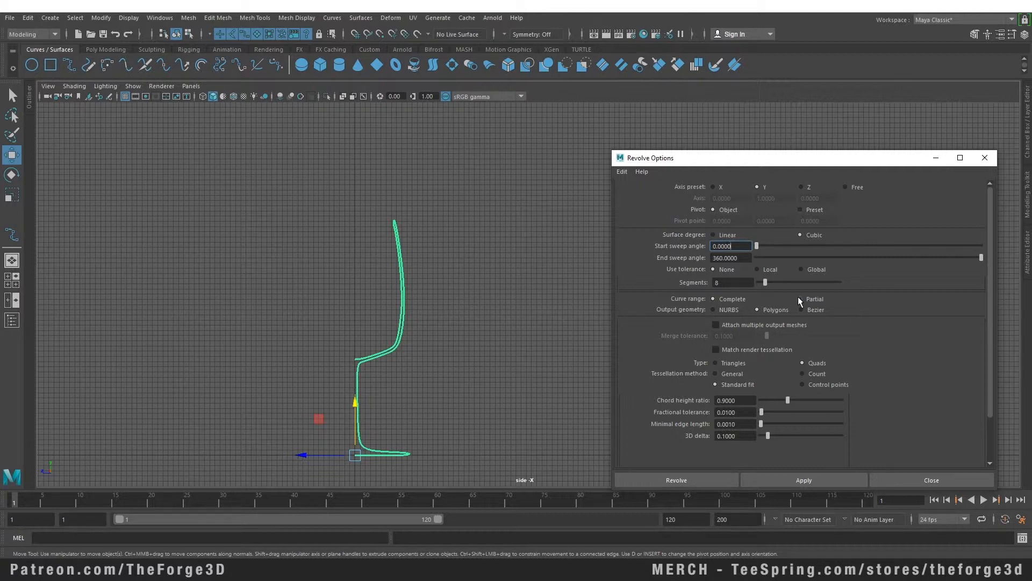
pyautogui.click(622, 172)
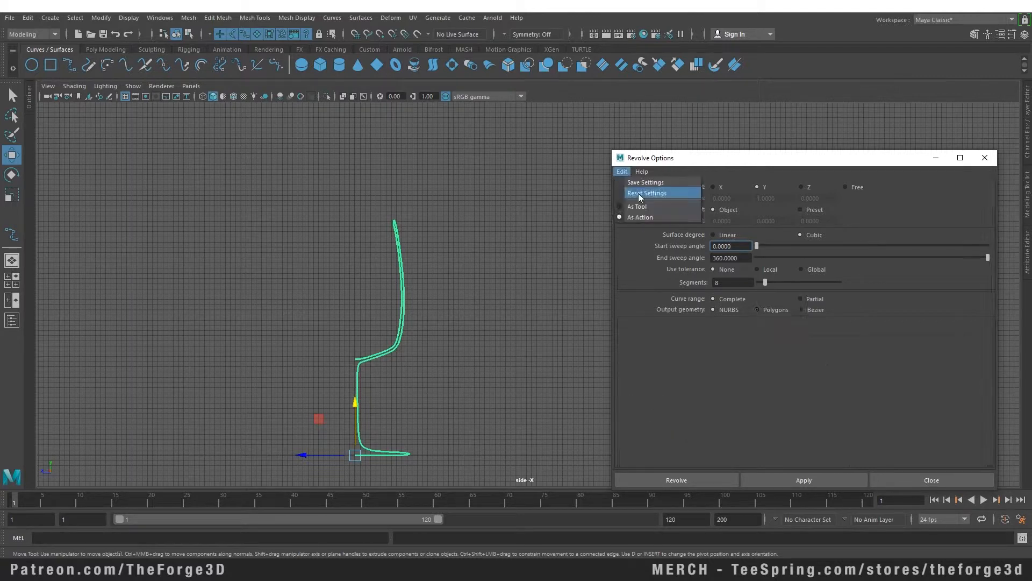
pyautogui.click(645, 194)
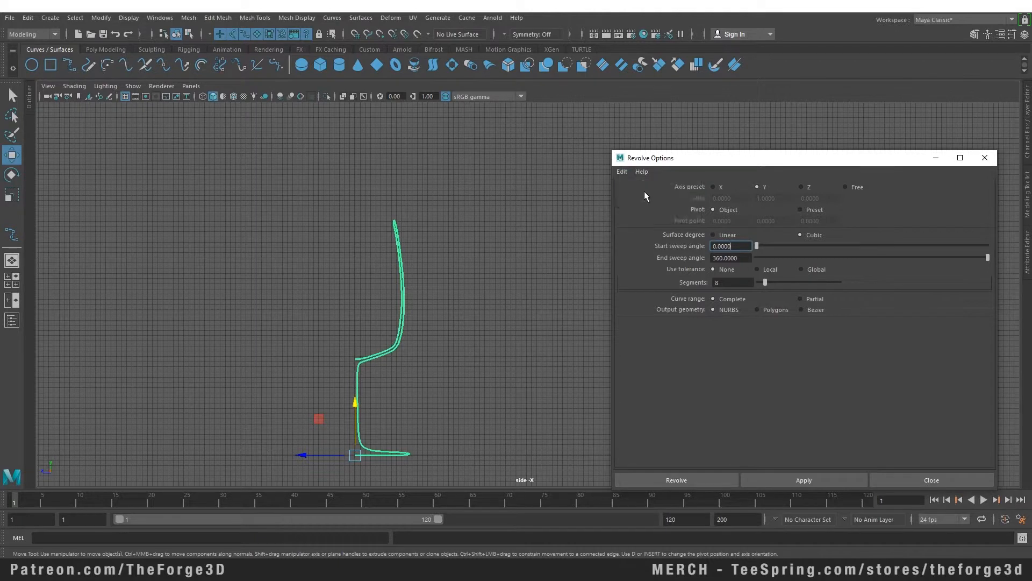
# - In the perspective view, select the profile curve and revolve it 360 degrees around the Y axis as a NURBS surface with 8 segments
pyautogui.click(506, 245)
pyautogui.press('space')
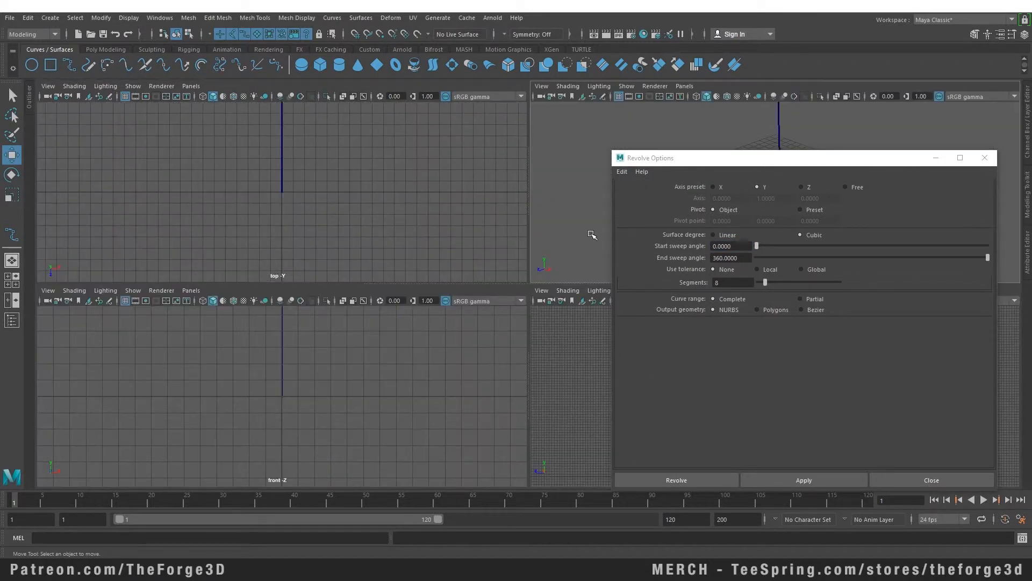
pyautogui.press('space')
pyautogui.keyDown('alt'); pyautogui.moveTo(420, 380); pyautogui.dragTo(431, 445); pyautogui.keyUp('alt')
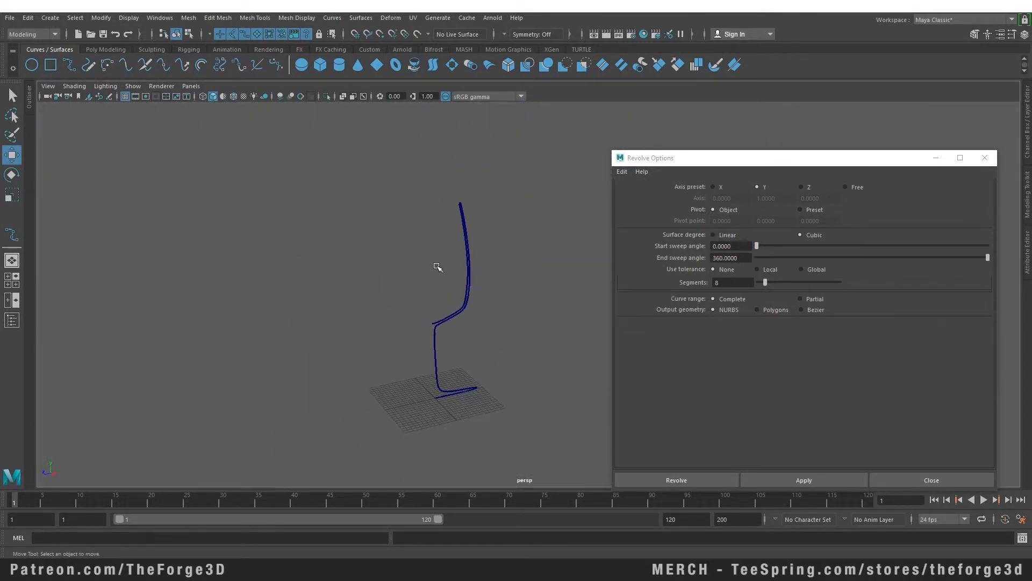
pyautogui.moveTo(436, 264); pyautogui.dragTo(492, 282)
pyautogui.click(676, 480)
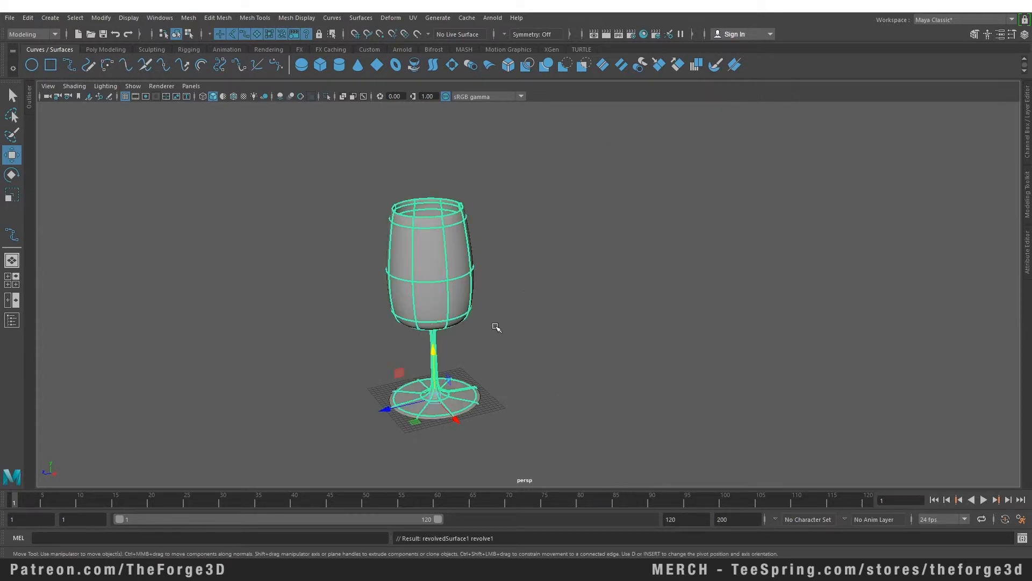
# - Inspect the revolved glass from several angles and select its source curve and revolved surface in turn in the Outliner
pyautogui.keyDown('alt'); pyautogui.moveTo(538, 323); pyautogui.dragTo(496, 323); pyautogui.keyUp('alt')
pyautogui.scroll(3, 578, 323)
pyautogui.keyDown('alt'); pyautogui.moveTo(579, 323); pyautogui.dragTo(616, 380); pyautogui.keyUp('alt')
pyautogui.click(475, 318)
pyautogui.keyDown('alt'); pyautogui.moveTo(564, 311); pyautogui.dragTo(597, 279); pyautogui.keyUp('alt')
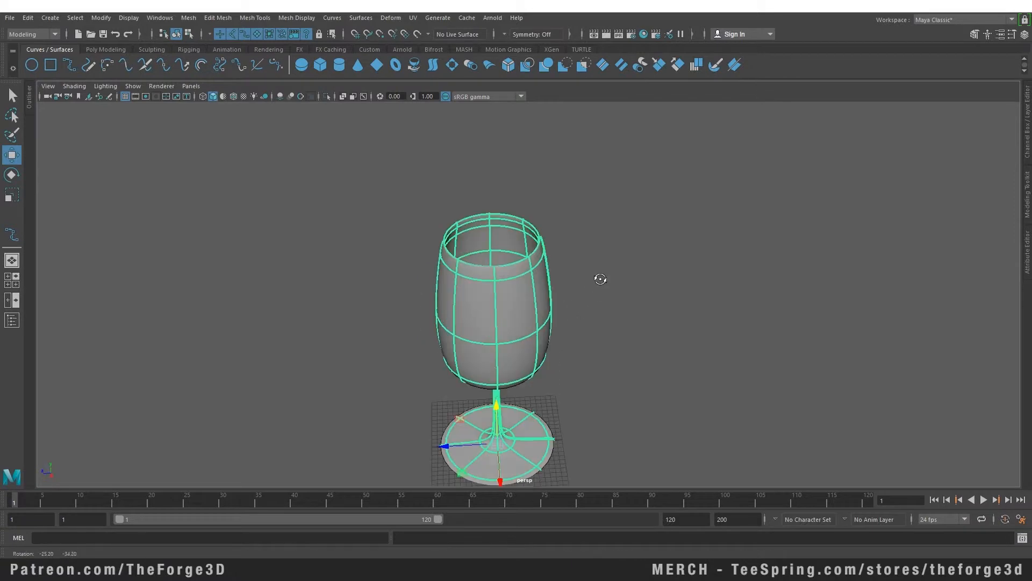
pyautogui.keyDown('alt'); pyautogui.moveTo(505, 301); pyautogui.dragTo(726, 304); pyautogui.keyUp('alt')
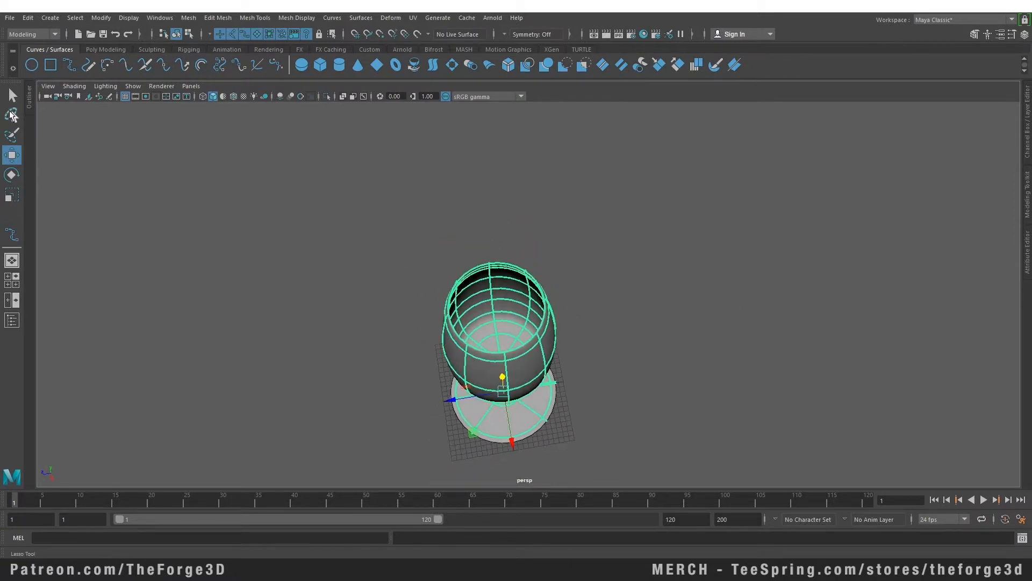
pyautogui.click(29, 97)
pyautogui.keyDown('alt'); pyautogui.moveTo(258, 253); pyautogui.dragTo(355, 265); pyautogui.keyUp('alt')
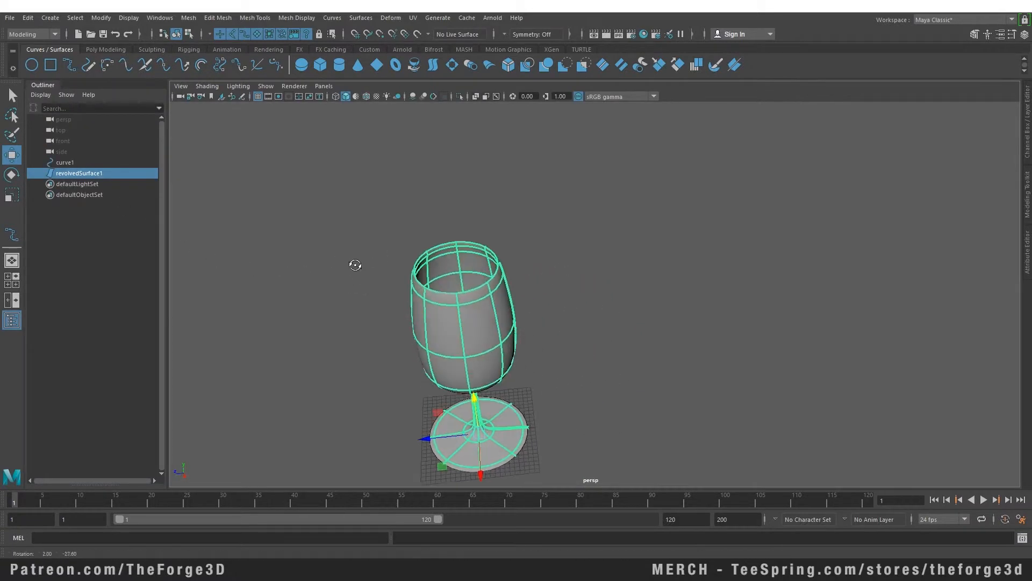
pyautogui.click(65, 162)
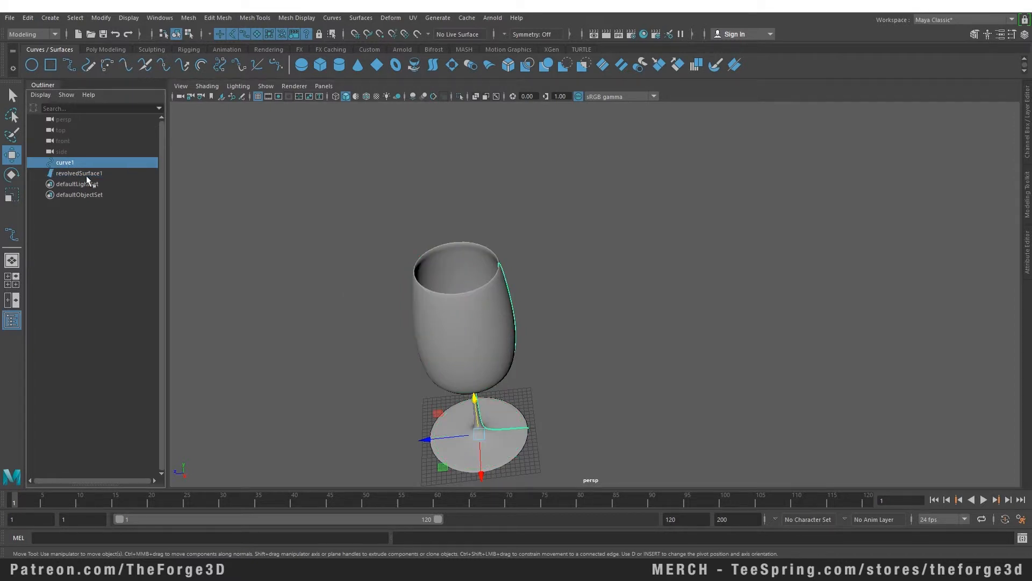
pyautogui.click(86, 173)
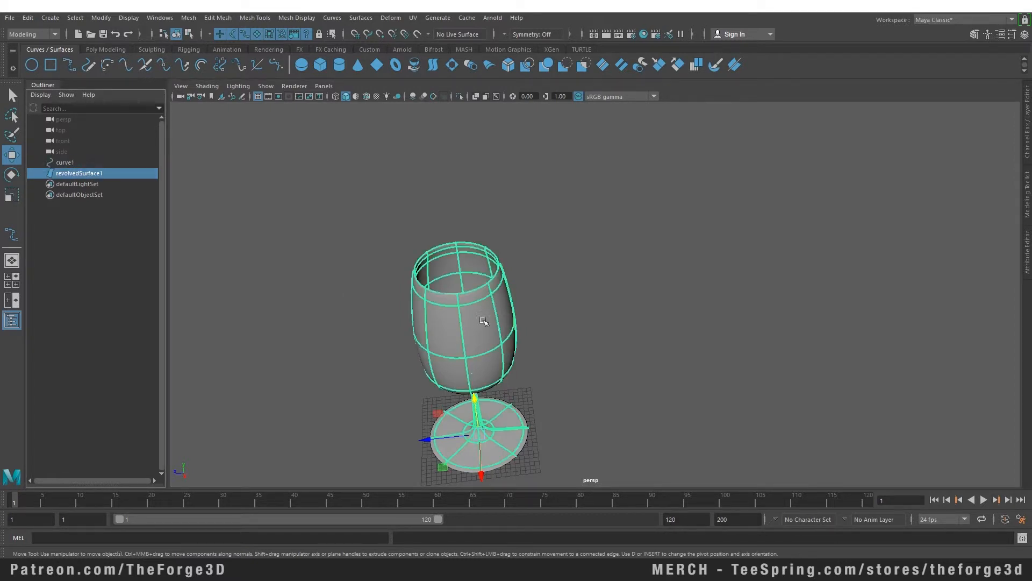
# - Move the control vertices at mid-height of the bowl on the source curve outward to widen the glass
pyautogui.click(69, 162)
pyautogui.keyDown('alt'); pyautogui.moveTo(603, 316); pyautogui.dragTo(640, 247); pyautogui.keyUp('alt')
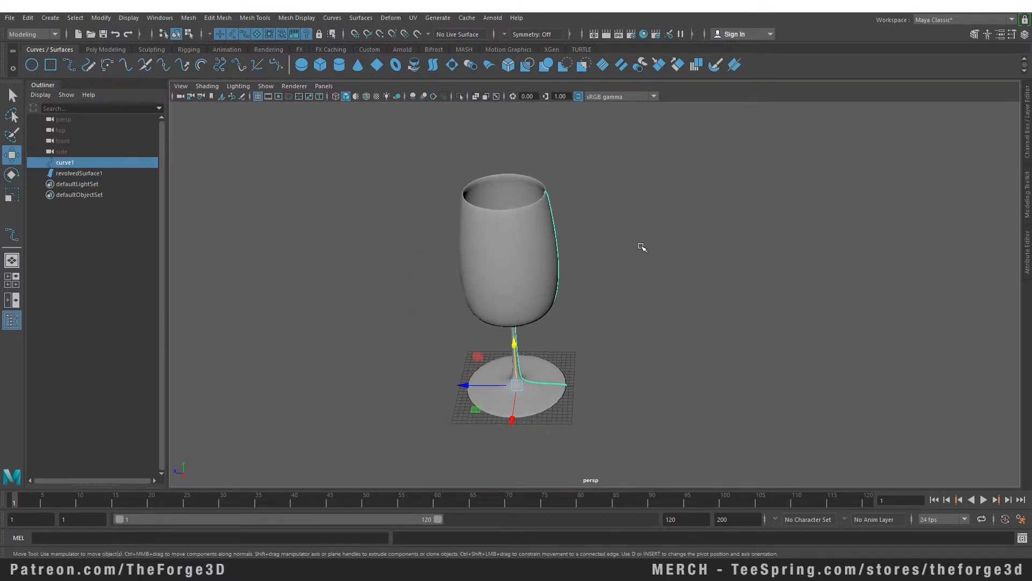
pyautogui.moveTo(621, 229); pyautogui.dragTo(594, 230, button='right')
pyautogui.keyDown('alt'); pyautogui.moveTo(595, 226); pyautogui.dragTo(559, 269); pyautogui.keyUp('alt')
pyautogui.click(542, 271)
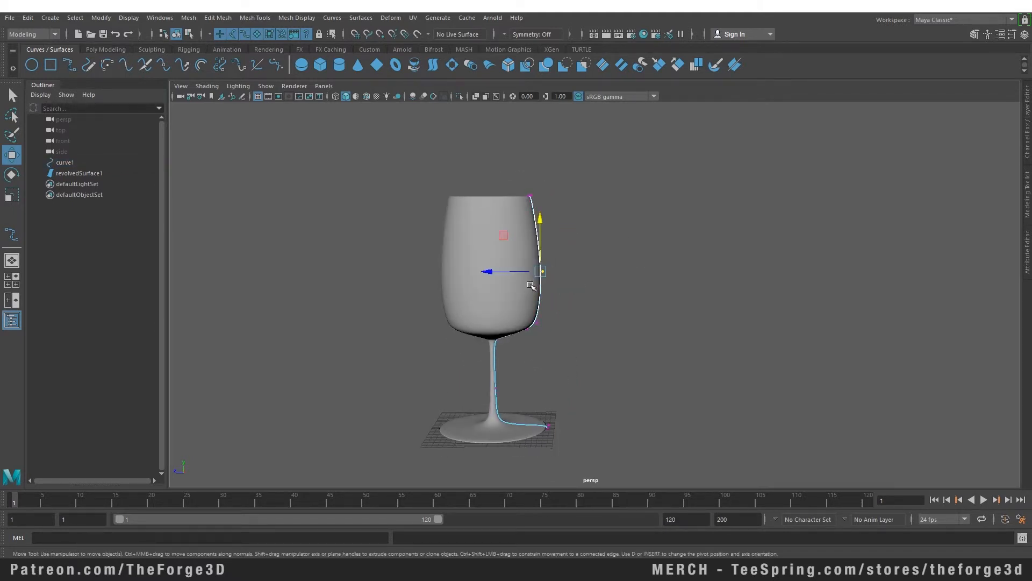
pyautogui.moveTo(496, 275); pyautogui.dragTo(520, 272)
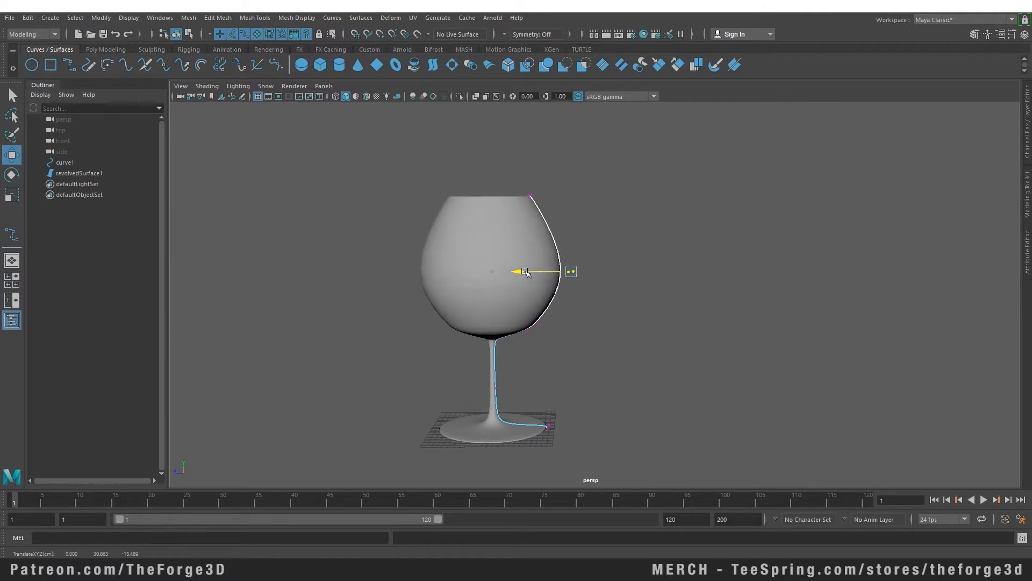
# - Undo the last outward move of the bowl's mid-height control vertices on the source curve
pyautogui.keyDown('alt'); pyautogui.moveTo(618, 212); pyautogui.dragTo(629, 261); pyautogui.keyUp('alt')
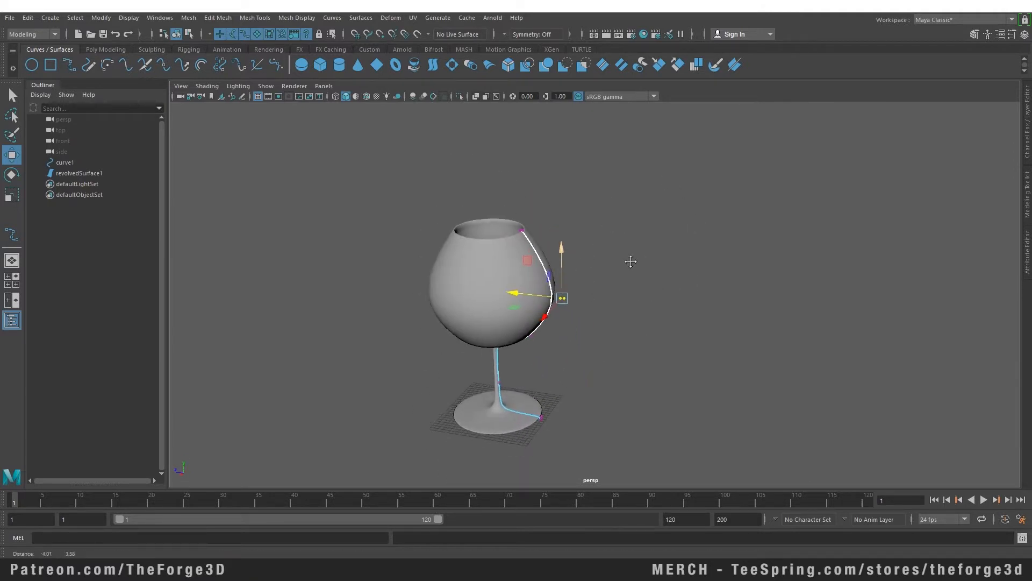
pyautogui.keyDown('alt'); pyautogui.moveTo(629, 260); pyautogui.dragTo(643, 327, button='right'); pyautogui.keyUp('alt')
pyautogui.hotkey('ctrl', 'z')
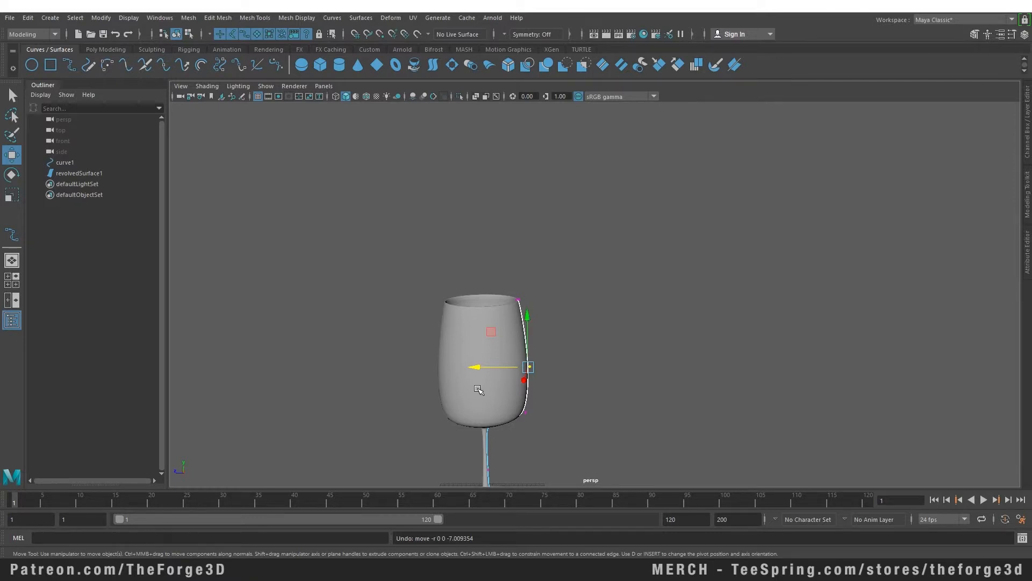
pyautogui.keyDown('alt'); pyautogui.moveTo(479, 389); pyautogui.dragTo(478, 327, button='middle'); pyautogui.keyUp('alt')
# - Return to object mode, select the revolved glass surface and show its revolve history settings
pyautogui.moveTo(562, 253); pyautogui.dragTo(590, 237, button='right')
pyautogui.click(507, 277)
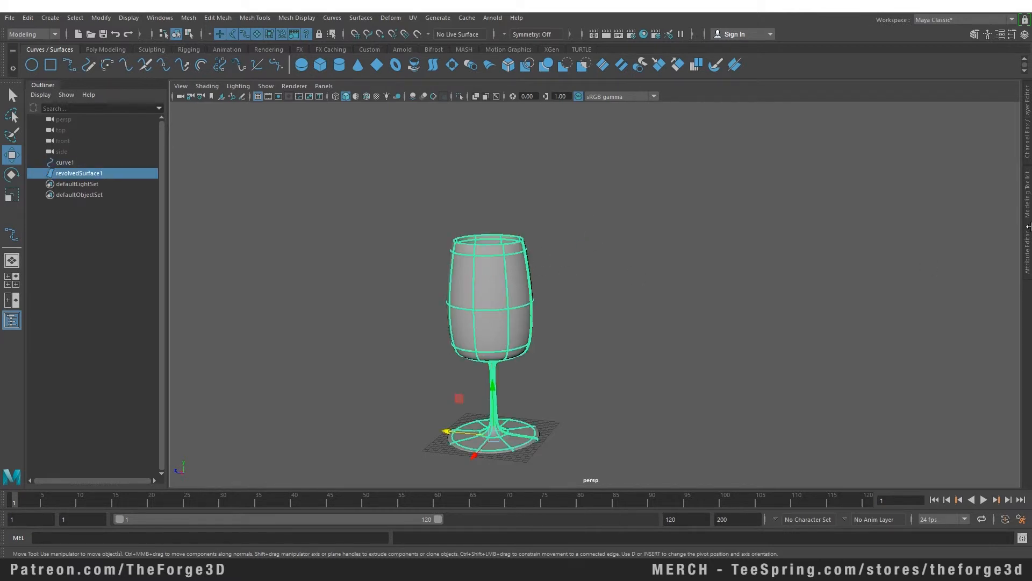
pyautogui.click(1027, 118)
pyautogui.click(911, 229)
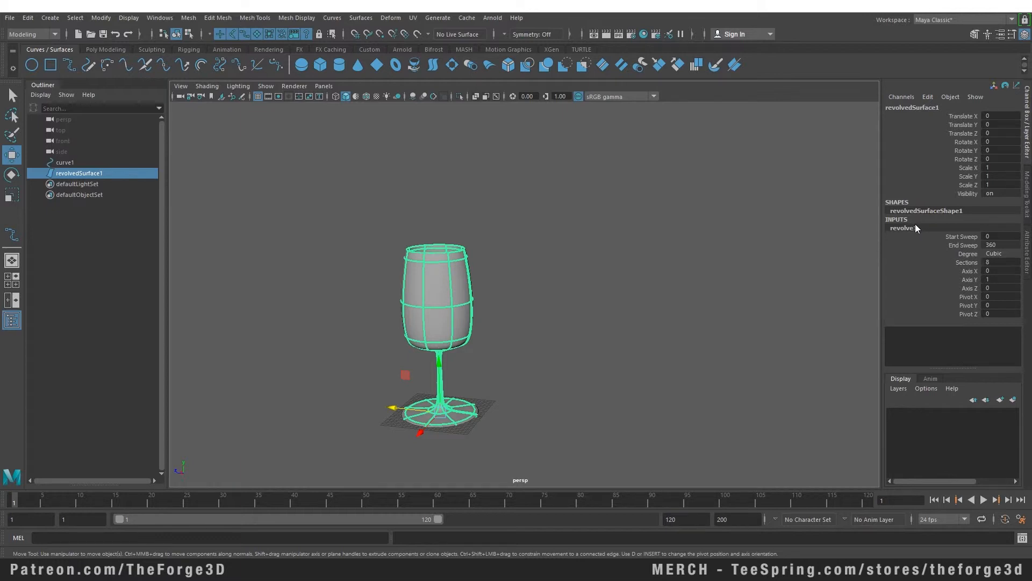
# - Try a different Start Sweep value on the glass's revolve and undo the change
pyautogui.click(999, 237)
pyautogui.click(968, 237)
pyautogui.moveTo(732, 302); pyautogui.dragTo(995, 284, button='middle')
pyautogui.hotkey('ctrl', 'z')
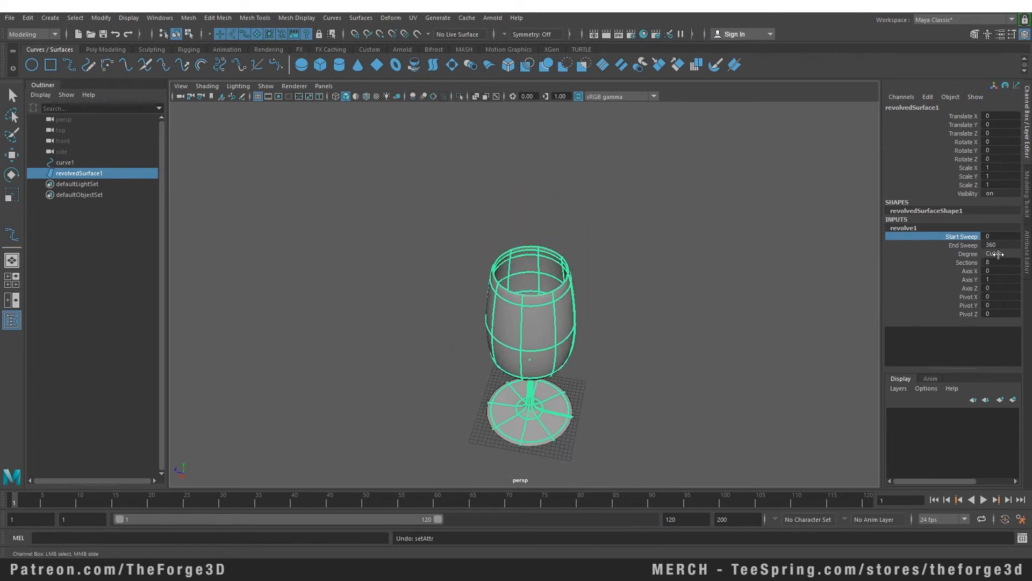
# - Try the Linear degree on the glass's revolve, check the faceted shape from above, and undo the change
pyautogui.click(1000, 254)
pyautogui.click(996, 263)
pyautogui.keyDown('alt'); pyautogui.moveTo(483, 237); pyautogui.dragTo(483, 277); pyautogui.keyUp('alt')
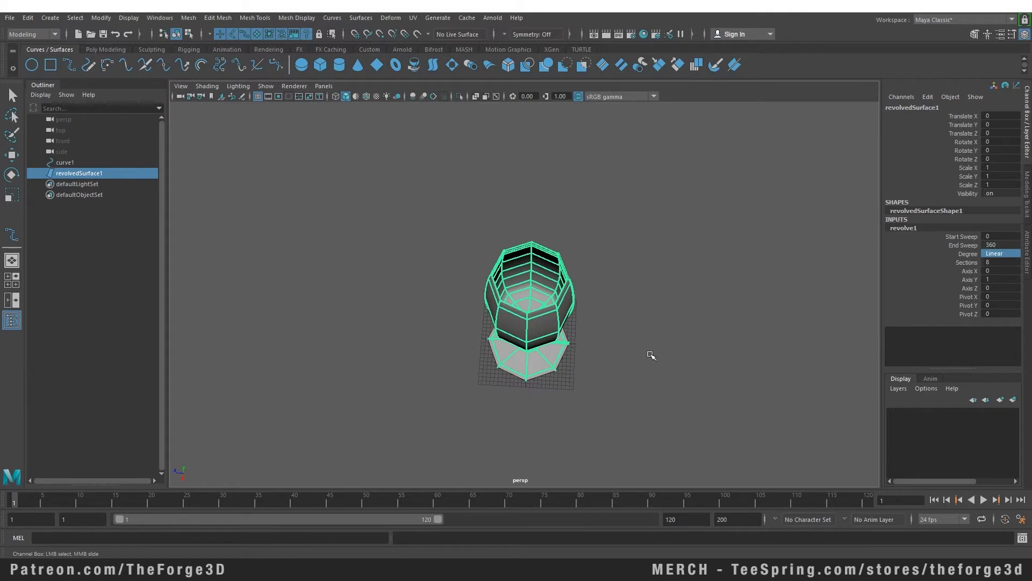
pyautogui.hotkey('ctrl', 'z')
pyautogui.hotkey('ctrl', 'z')
# - Try 15 sections on the glass's revolve and inspect the denser surface
pyautogui.click(968, 263)
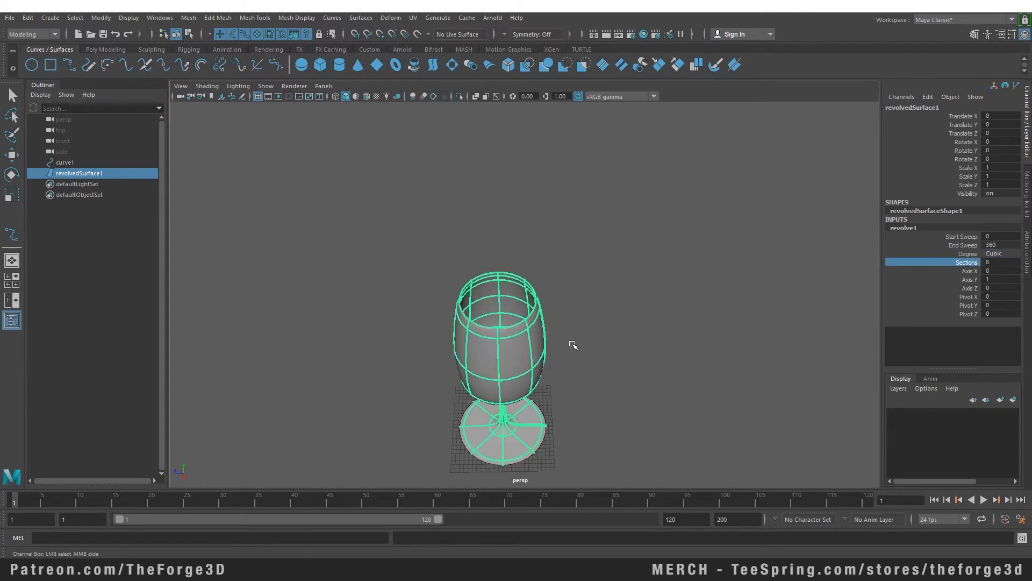
pyautogui.moveTo(573, 344); pyautogui.dragTo(638, 354, button='middle')
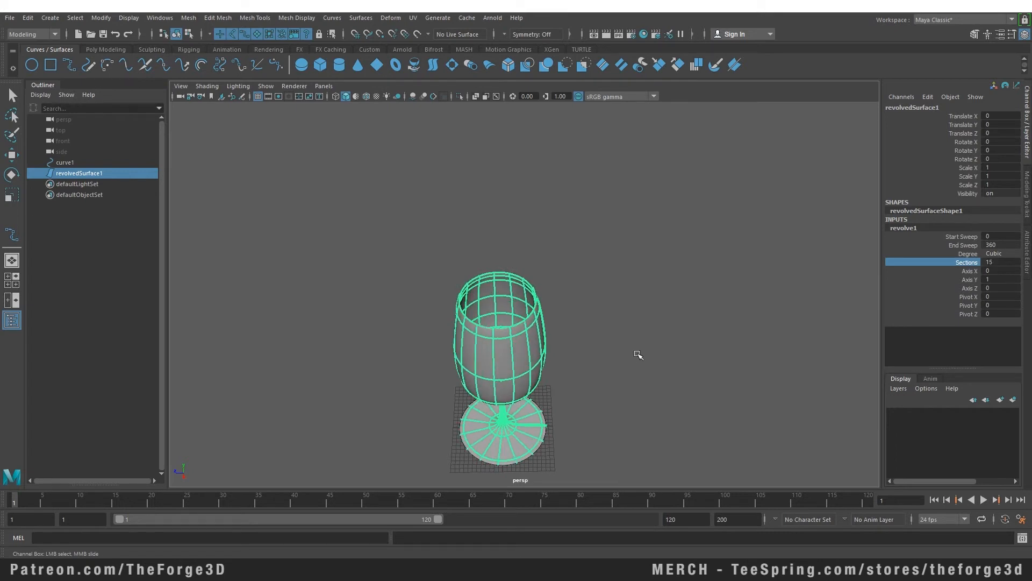
pyautogui.keyDown('alt'); pyautogui.moveTo(751, 292); pyautogui.dragTo(883, 265); pyautogui.keyUp('alt')
# - Try changing the revolve axis through its Axis X and Axis Z values, and undo the changes
pyautogui.click(971, 270)
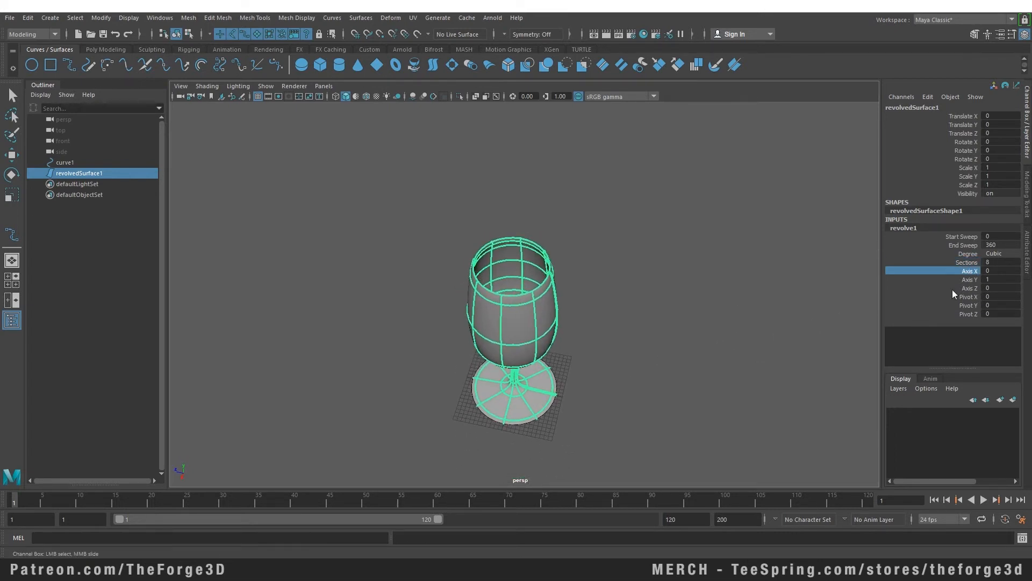
pyautogui.moveTo(974, 272); pyautogui.dragTo(726, 353, button='middle')
pyautogui.hotkey('ctrl', 'z')
pyautogui.click(974, 286)
pyautogui.hotkey('ctrl', 'z')
# - Try moving the revolve's pivot to 11.1 in X and undo the change
pyautogui.click(968, 296)
pyautogui.moveTo(968, 296); pyautogui.dragTo(670, 286, button='middle')
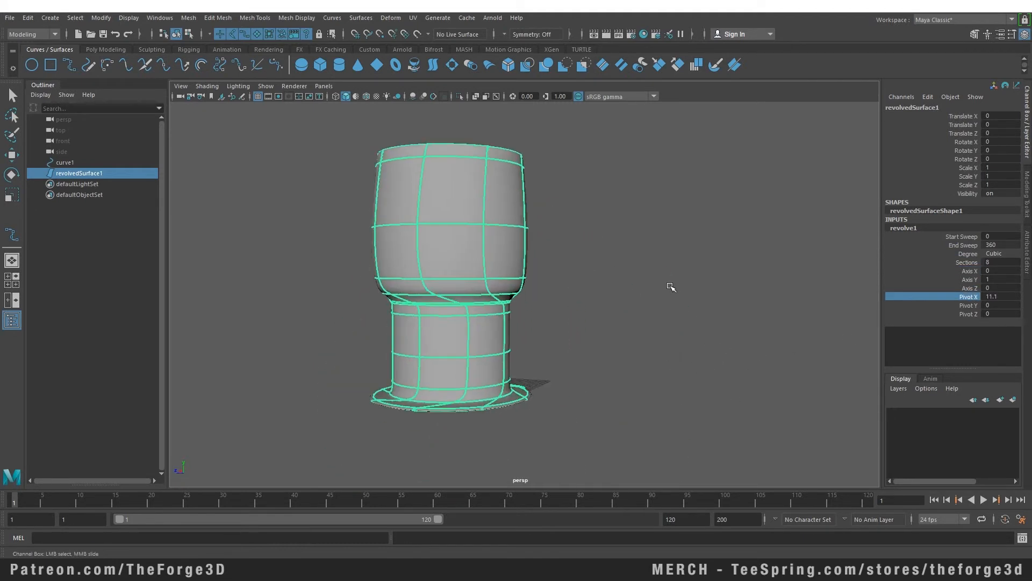
pyautogui.hotkey('ctrl', 'z')
# - Select both the profile curve and the revolved surface and delete their construction history
pyautogui.click(680, 320)
pyautogui.press('w')
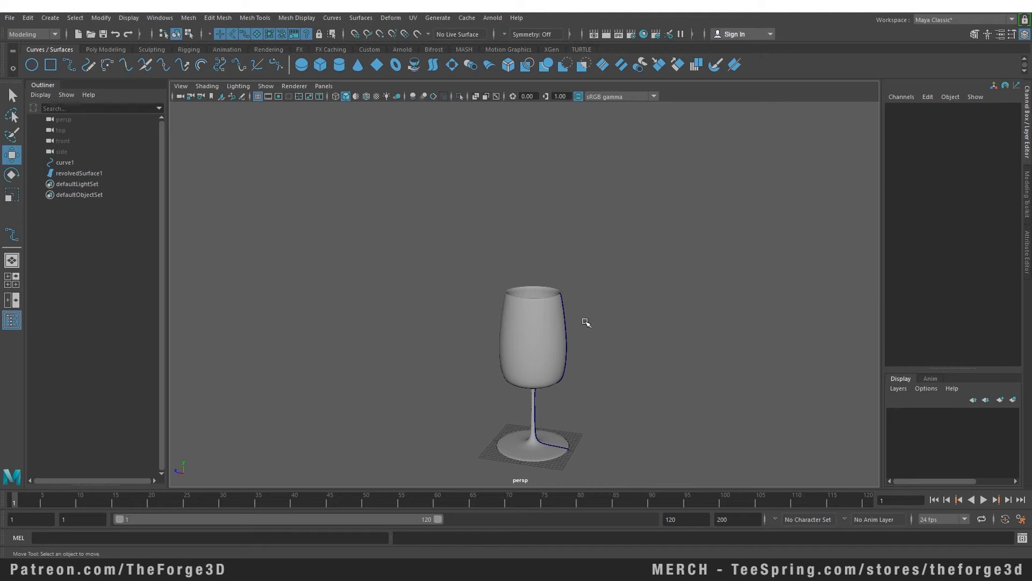
pyautogui.moveTo(474, 257); pyautogui.dragTo(605, 323)
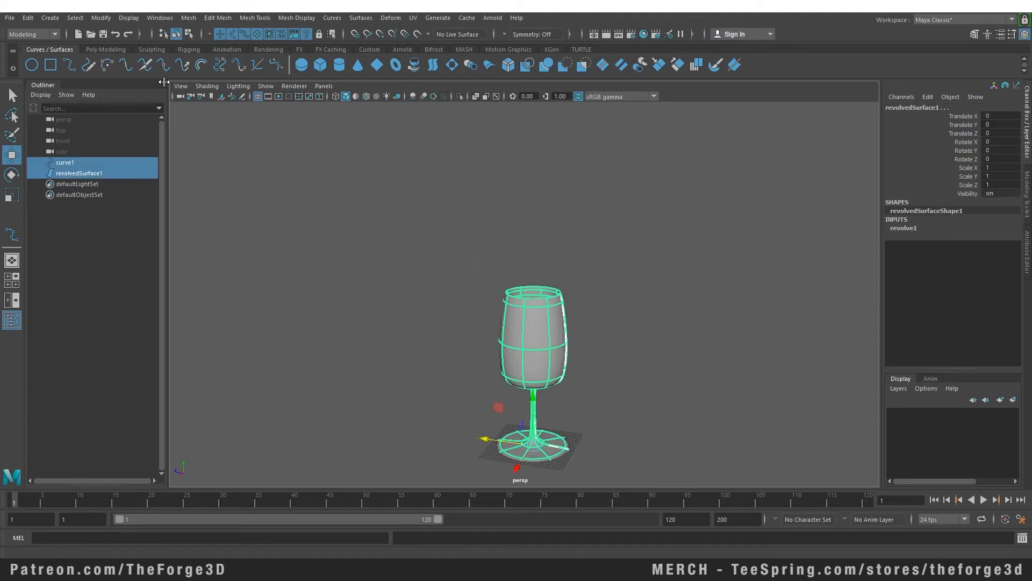
pyautogui.click(28, 18)
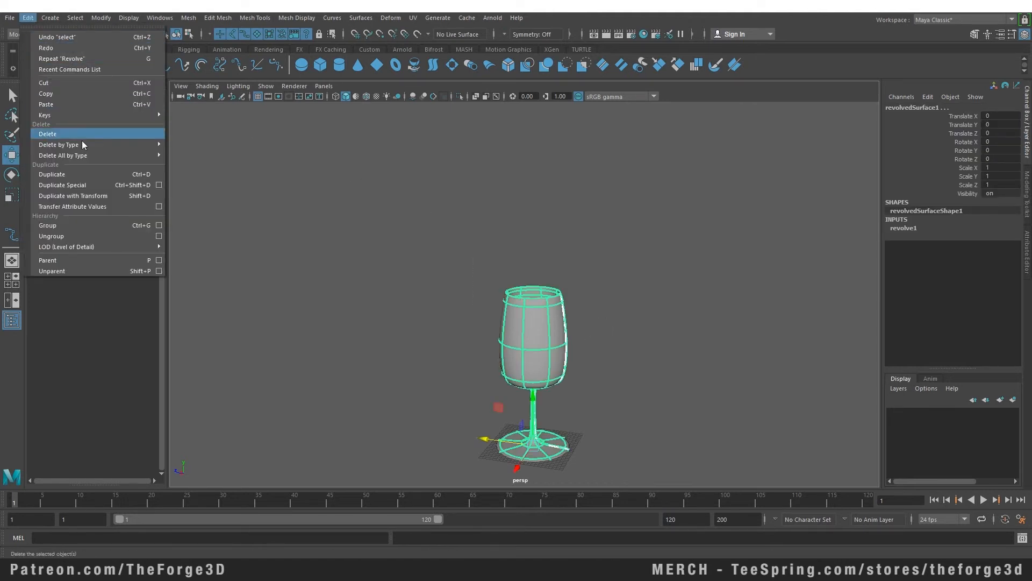
pyautogui.moveTo(88, 147)
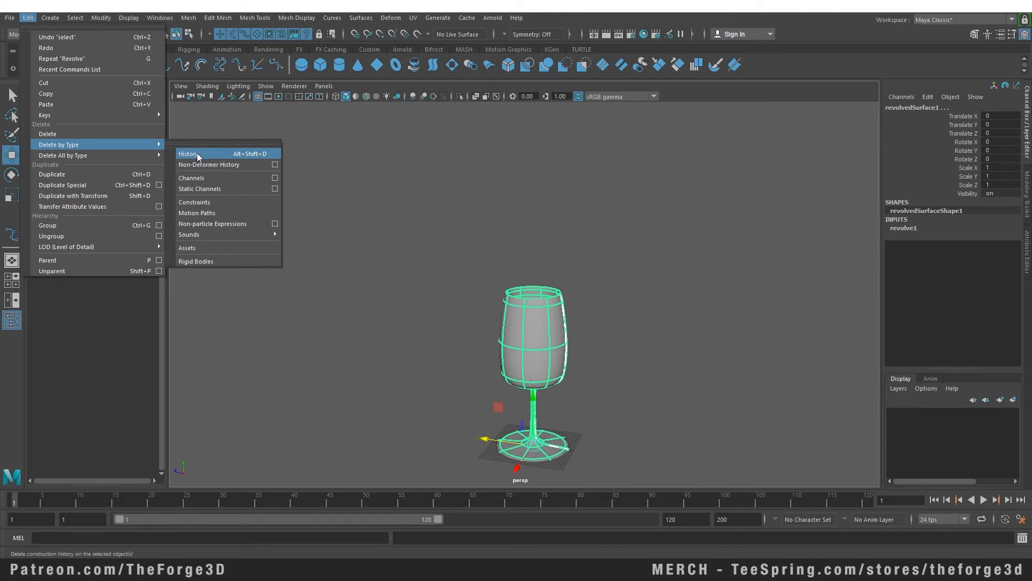
pyautogui.click(197, 154)
# - Try moving the profile curve's mid-bowl control vertices outward to test the link with the surface, and undo the move
pyautogui.click(70, 164)
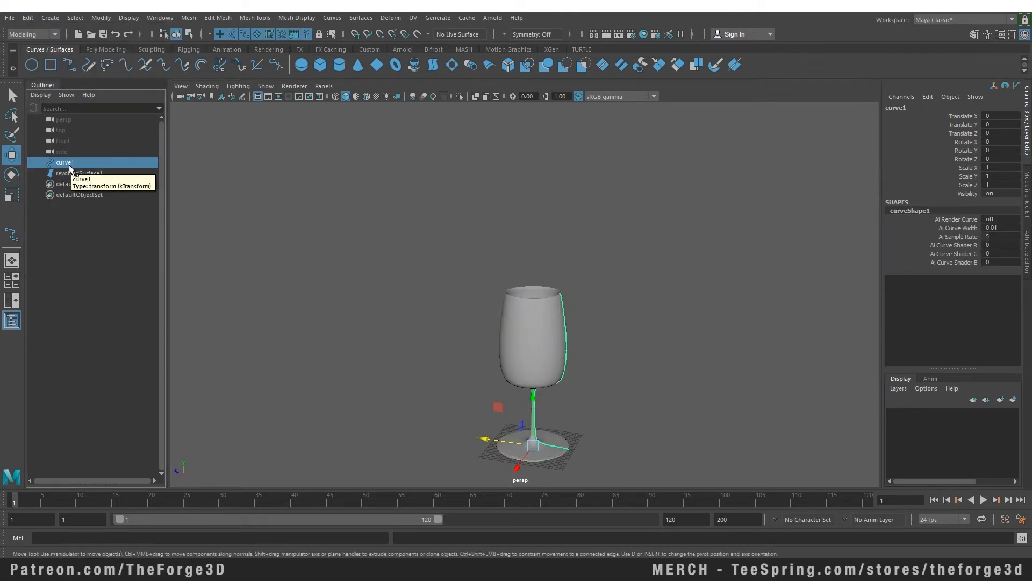
pyautogui.moveTo(667, 296); pyautogui.dragTo(617, 285, button='right')
pyautogui.moveTo(643, 342); pyautogui.dragTo(539, 343)
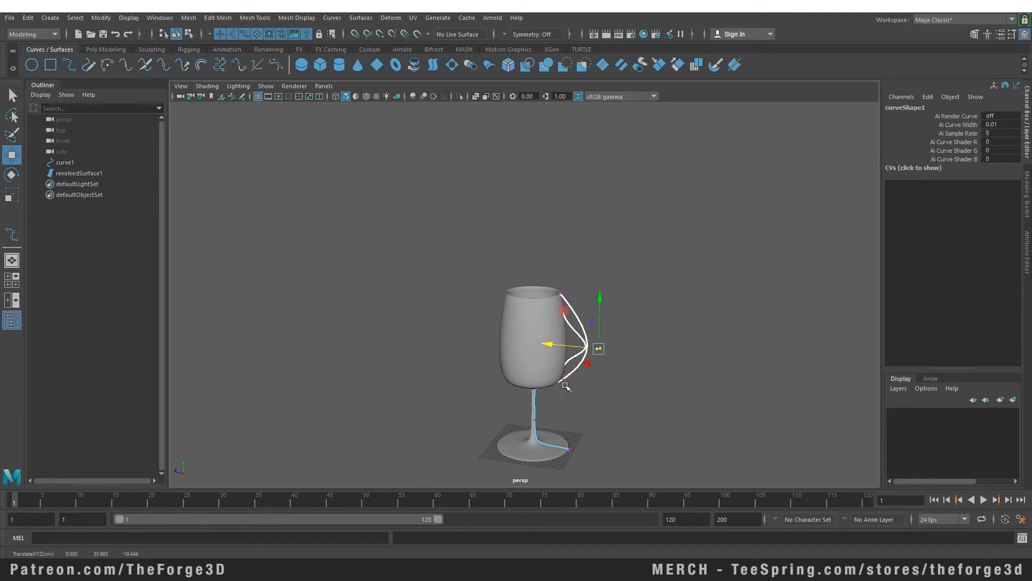
pyautogui.hotkey('ctrl', 'z')
# - Delete the profile curve and view the revolved glass surface in the front view
pyautogui.click(79, 163)
pyautogui.press('Delete')
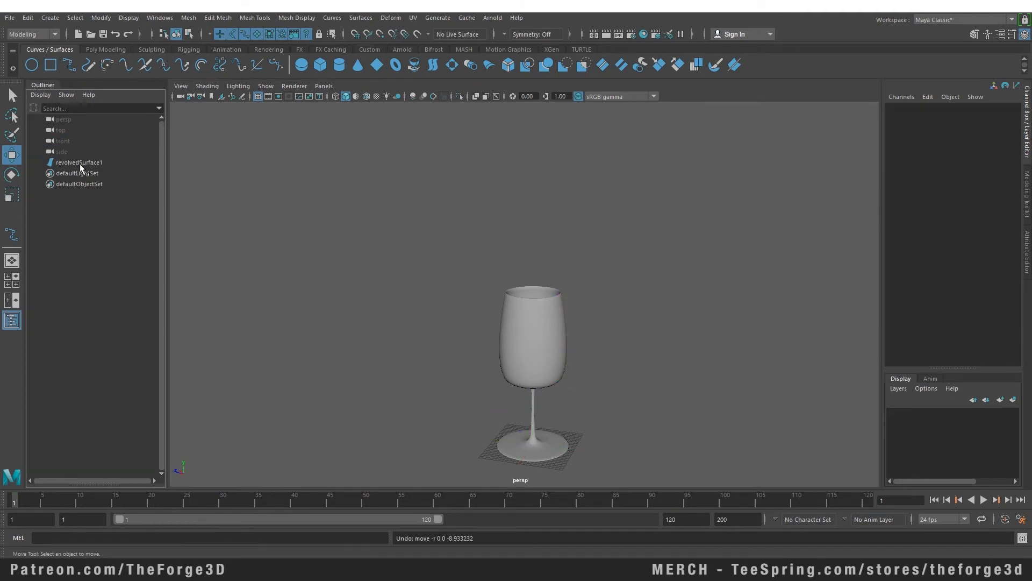
pyautogui.scroll(5, 454, 292)
pyautogui.moveTo(689, 224); pyautogui.dragTo(562, 350)
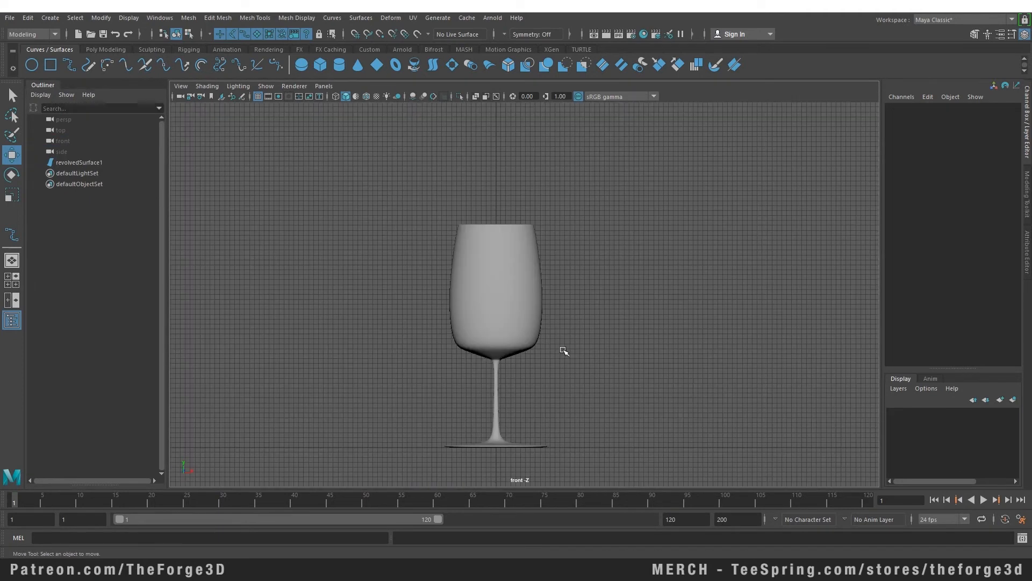